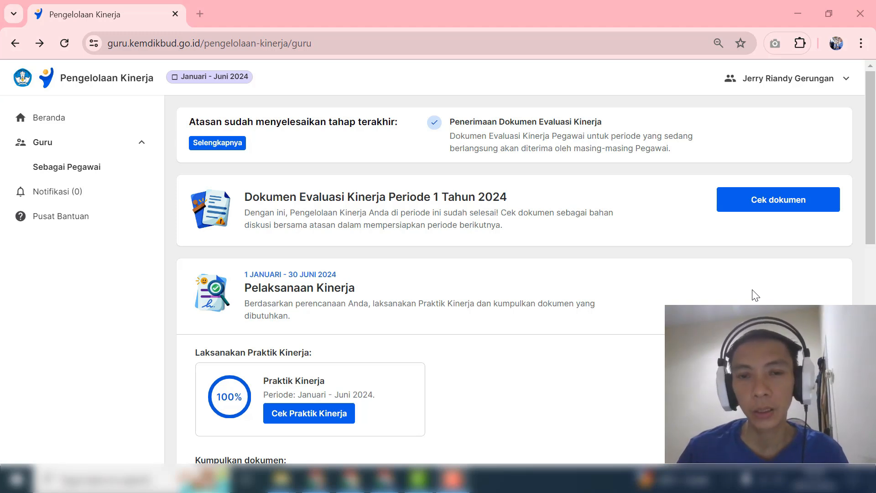
Open the Dokumen Evaluasi Kinerja Periode 1 Tahun 2024 and read through its employee, assessor and Predikat Kinerja sections.
click(752, 295)
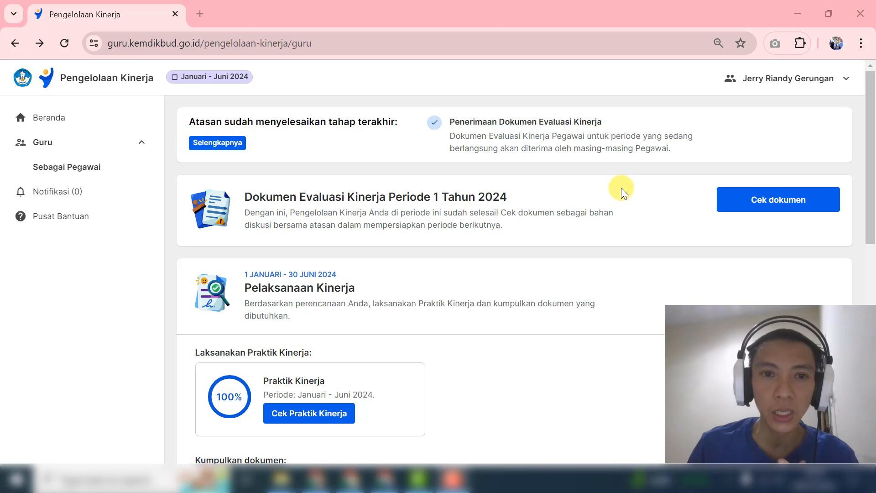
click(783, 203)
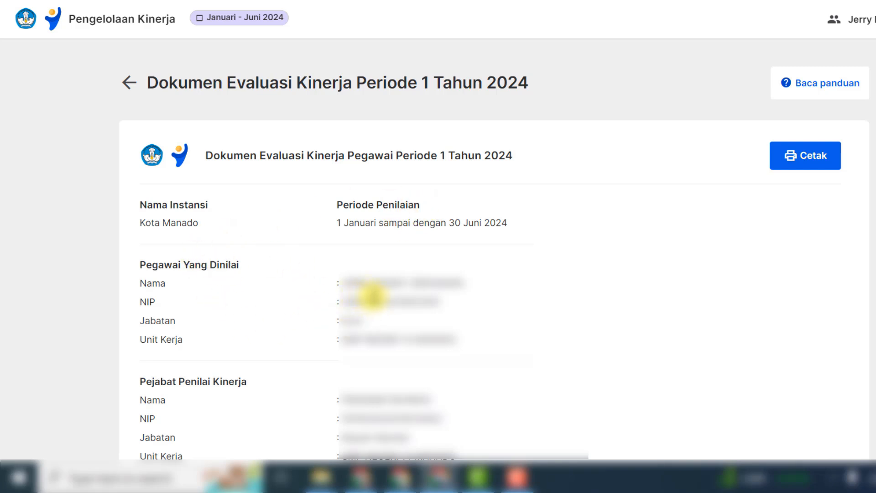
scroll(413, 318, down, 5)
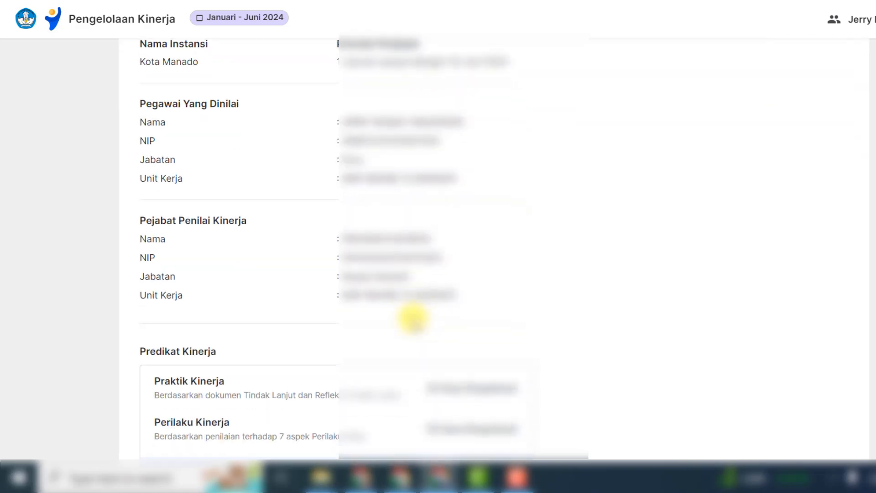
scroll(410, 317, up, 2)
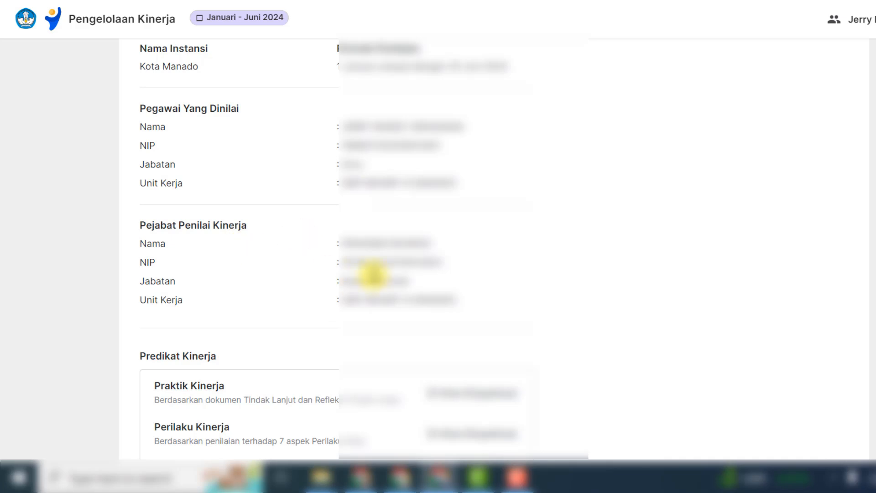
scroll(386, 250, down, 5)
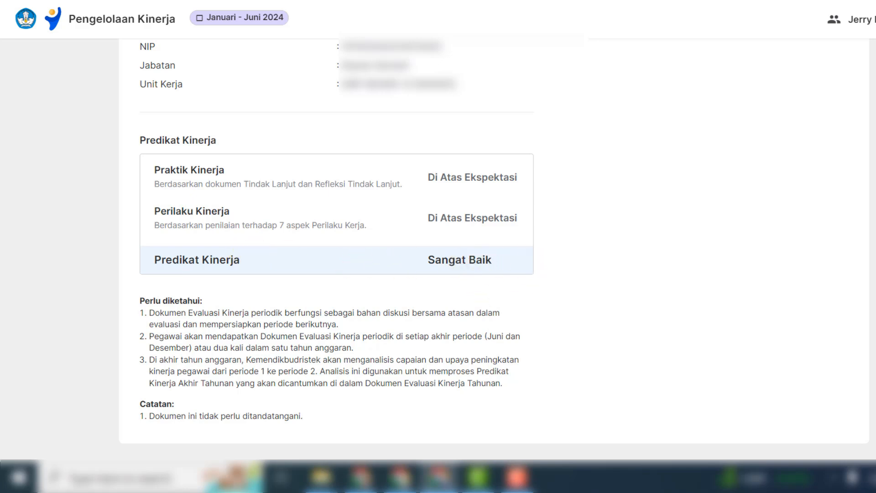
scroll(493, 248, up, 5)
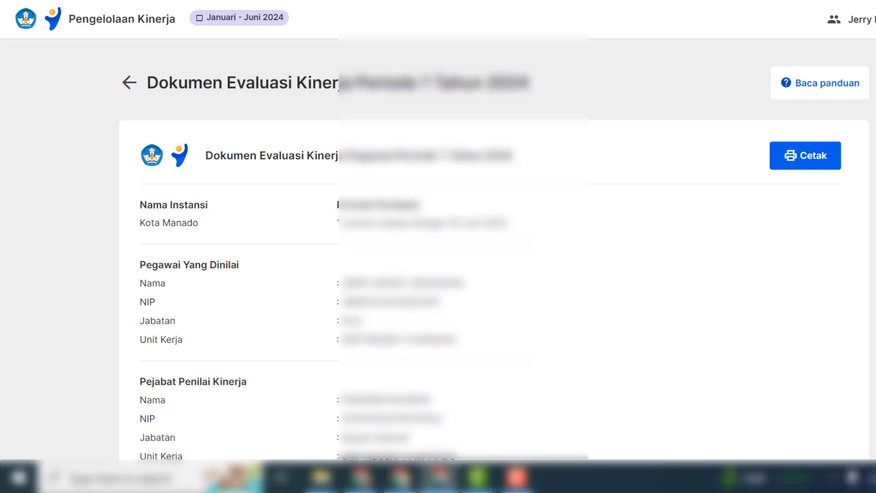
Preview the printout of the evaluation document through its last page and close the preview without saving.
click(836, 165)
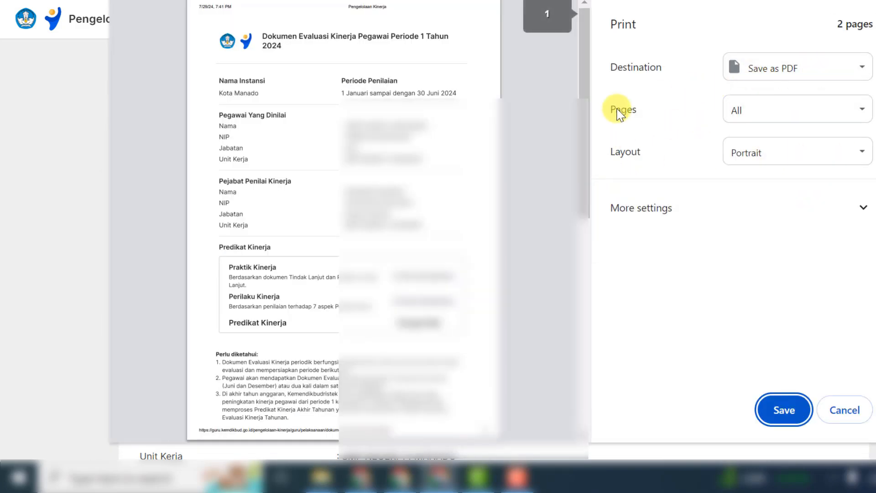
drag(582, 152, 601, 385)
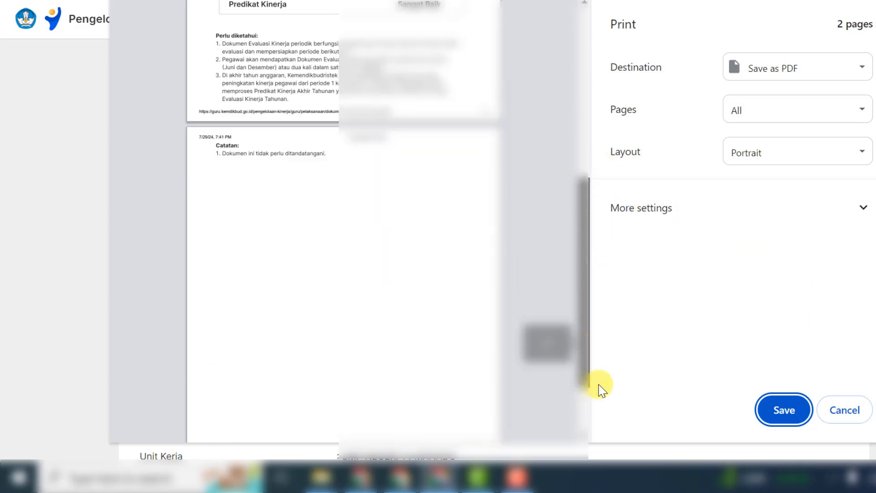
click(844, 412)
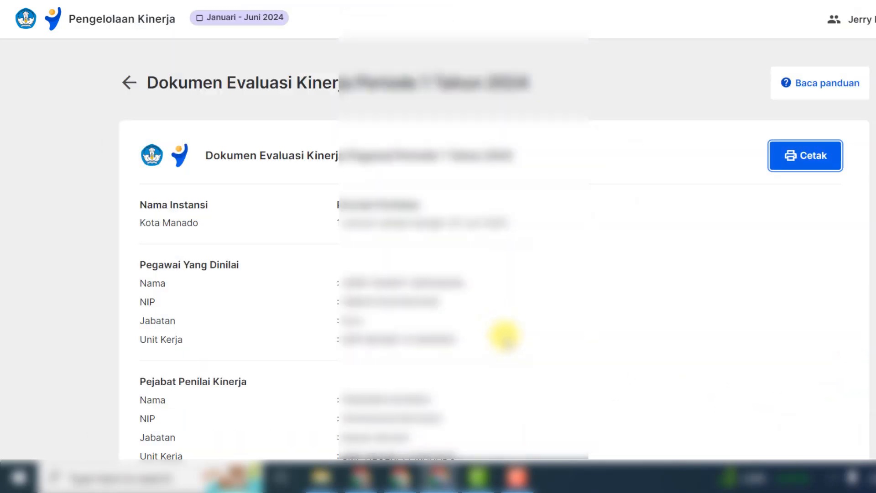
Read the Perlu diketahui notes below the Predikat Kinerja table, highlighting the text, and return to the teacher's overview page.
scroll(504, 336, down, 8)
right_click(504, 336)
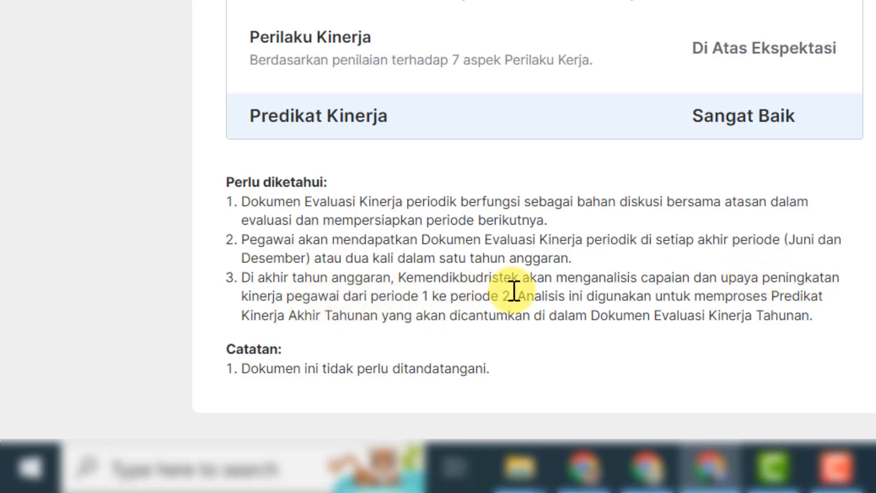
drag(526, 295, 666, 292)
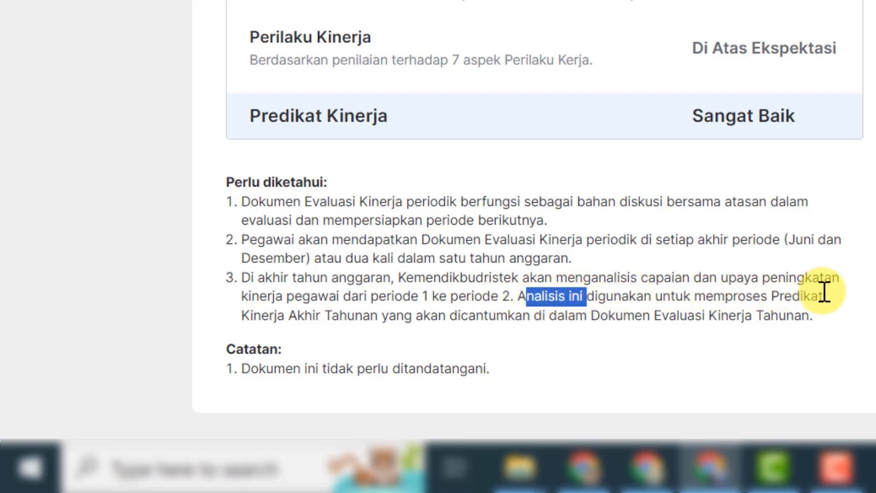
click(379, 316)
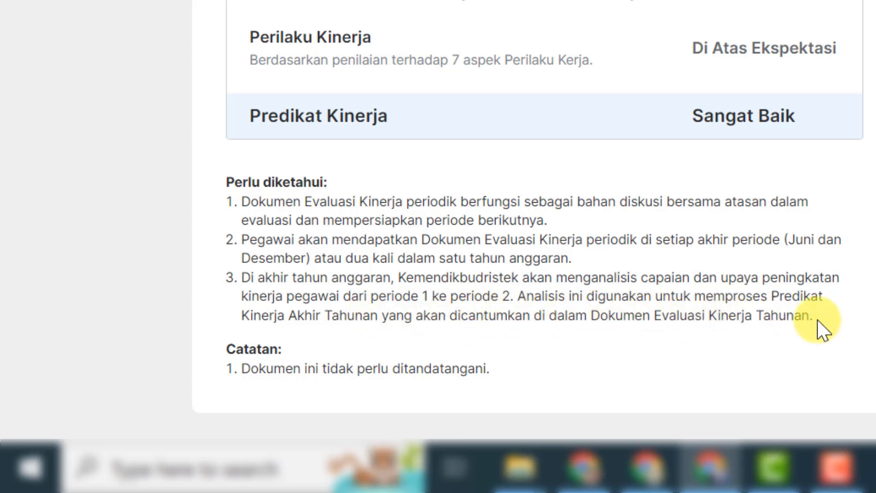
drag(815, 318, 225, 182)
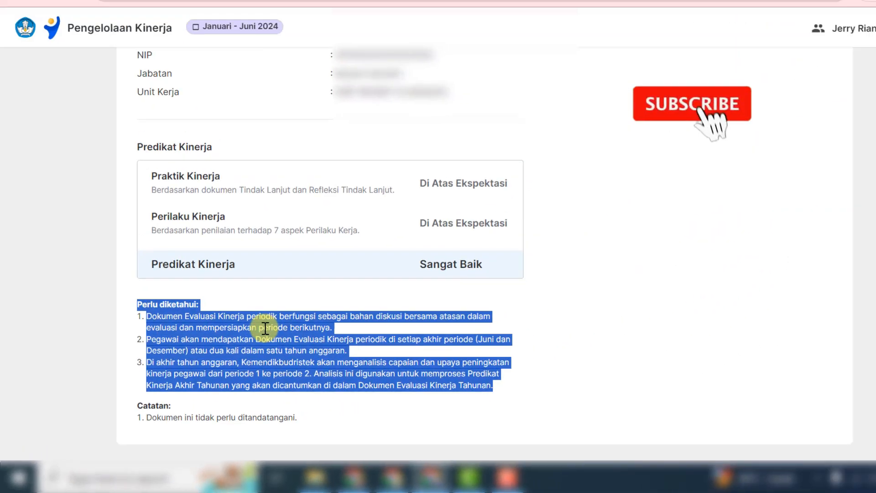
scroll(741, 312, up, 15)
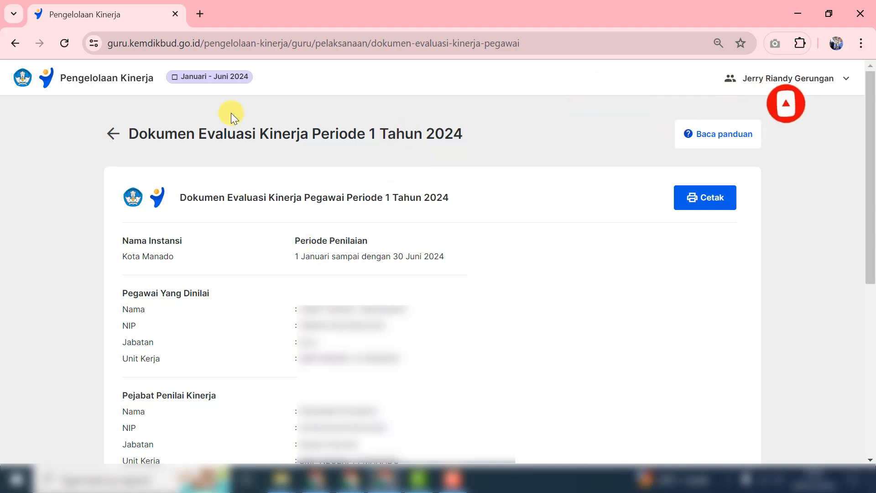
click(113, 134)
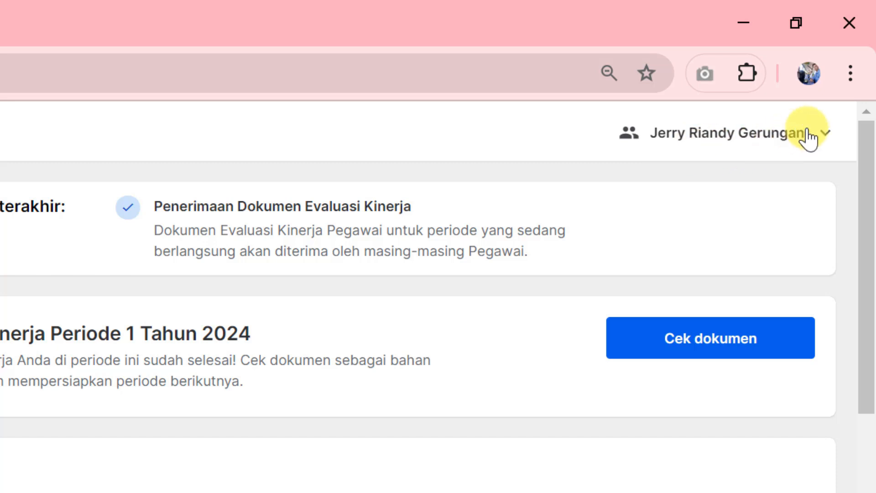
Open the period change dialog in the teacher's account and check which periods are available.
click(824, 136)
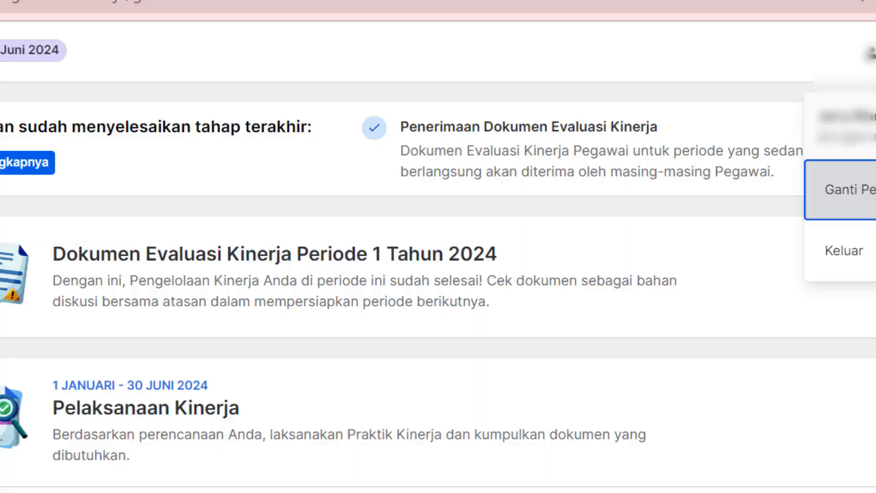
click(675, 271)
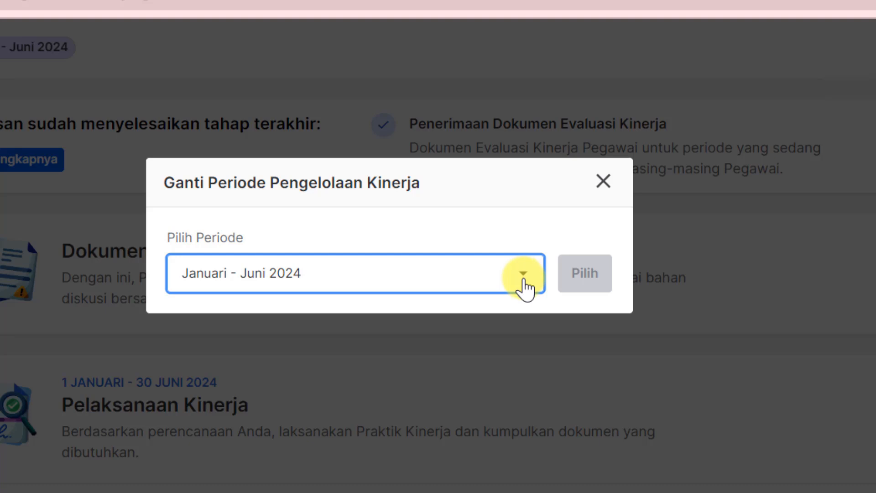
click(522, 274)
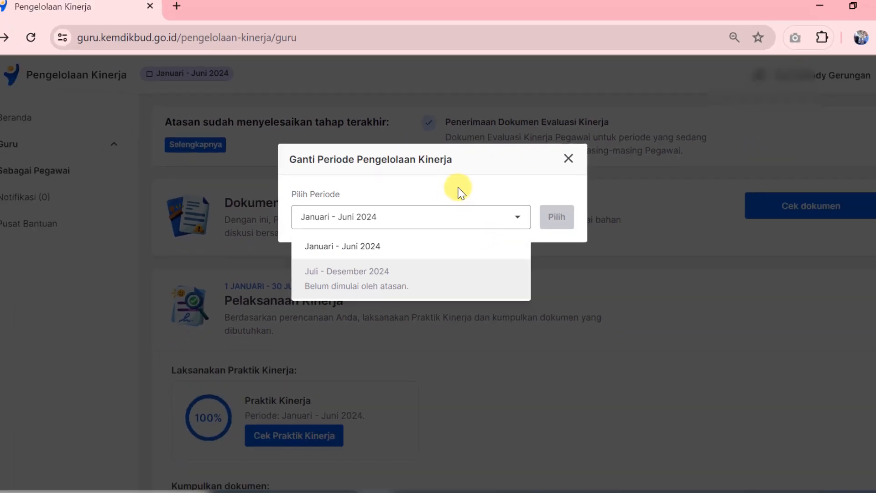
click(450, 303)
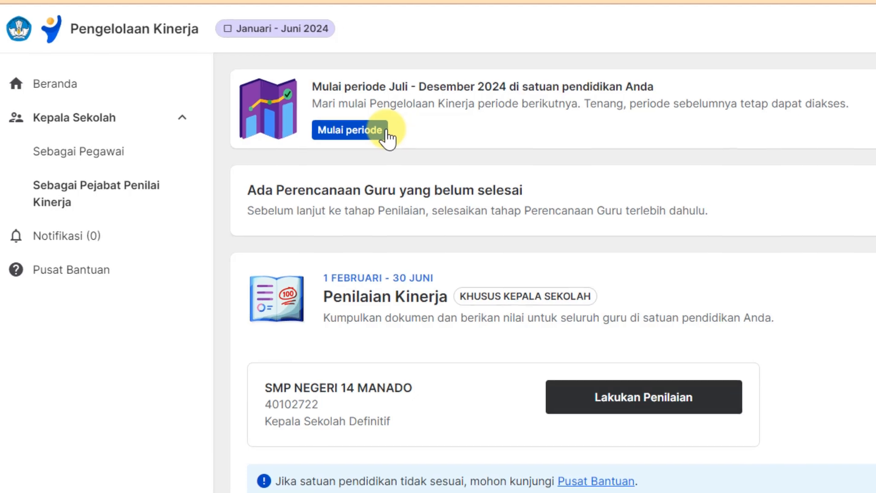
In the principal's account, start the new period with the consent sentence "Saya setuju untuk mulai Pengelolaan Kinerja periode Juli - Desember 2024." and dismiss the banner.
click(386, 132)
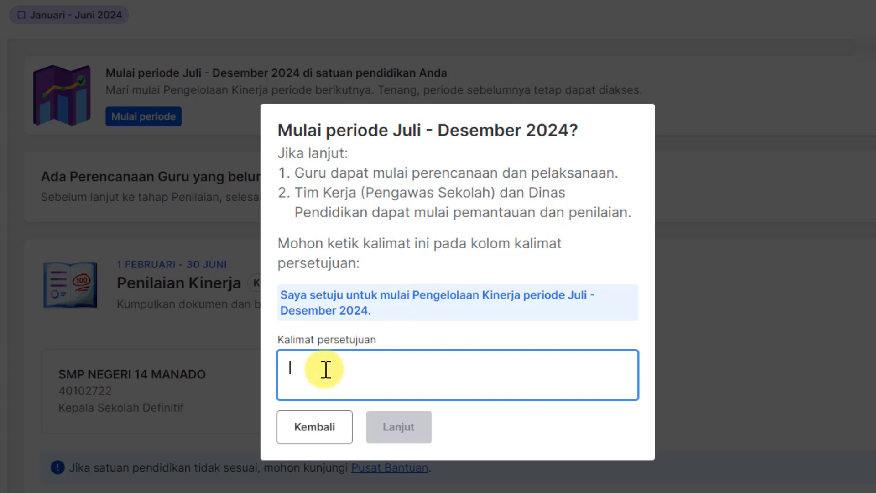
text(Saya setuju untuk mulai Pengelolaan Kinerja periode Juli - Desember 2024.)
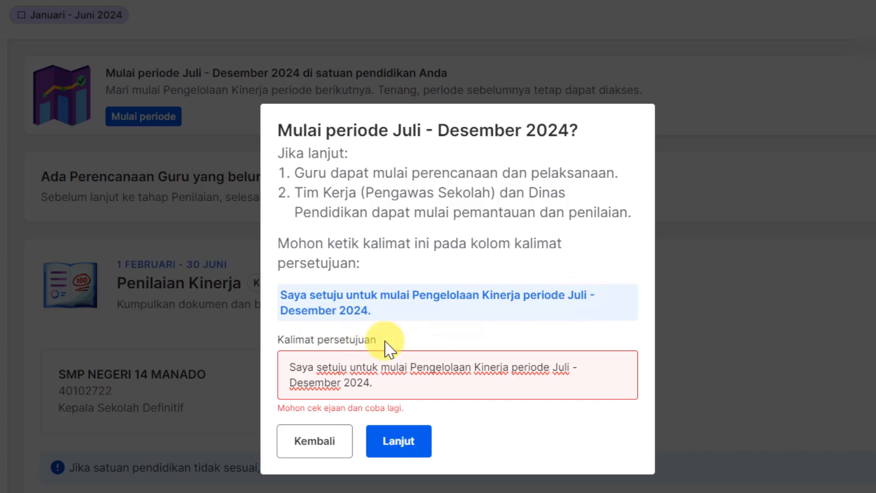
click(385, 382)
triple_click(349, 375)
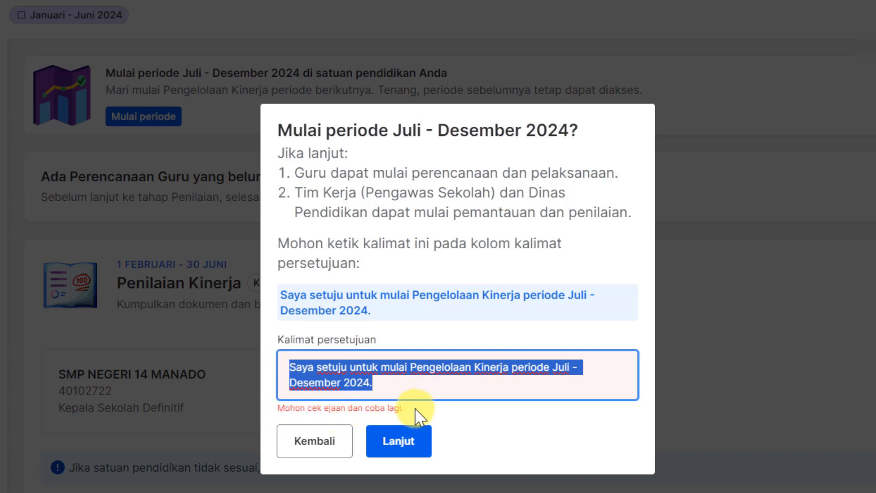
click(435, 416)
click(417, 438)
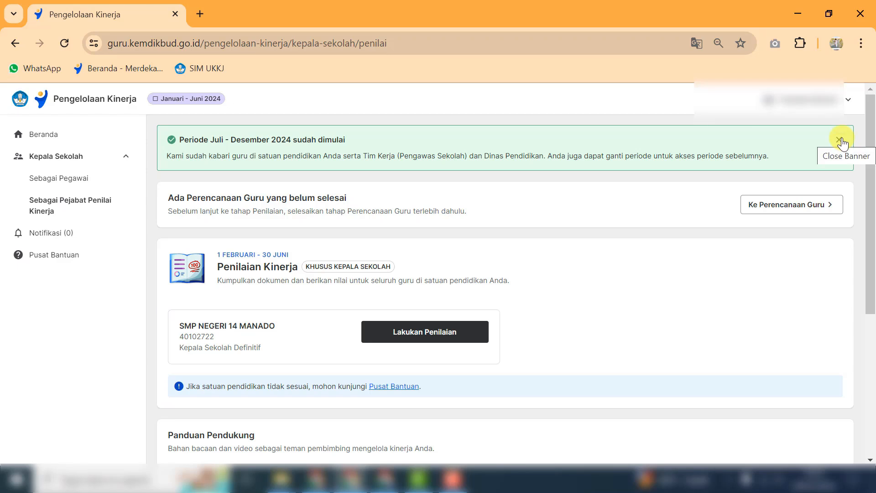
click(840, 140)
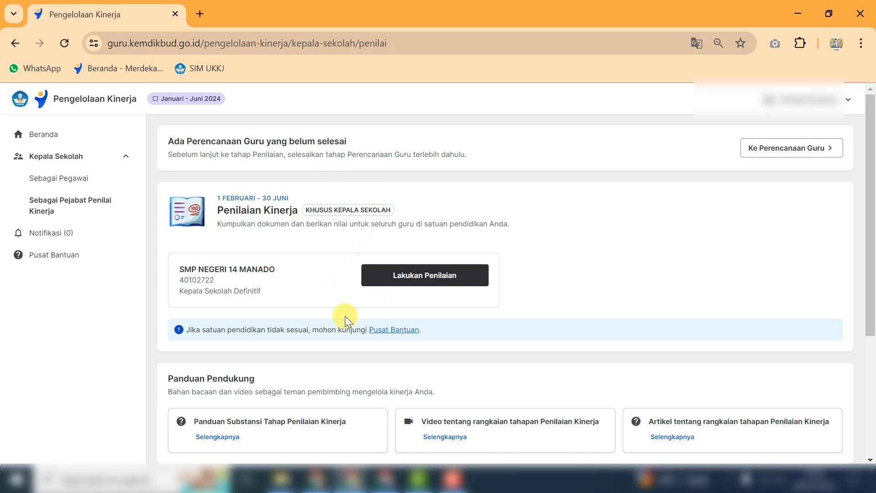
Switch back to the teacher's browser window, close the open period dialog and reload the page.
click(384, 478)
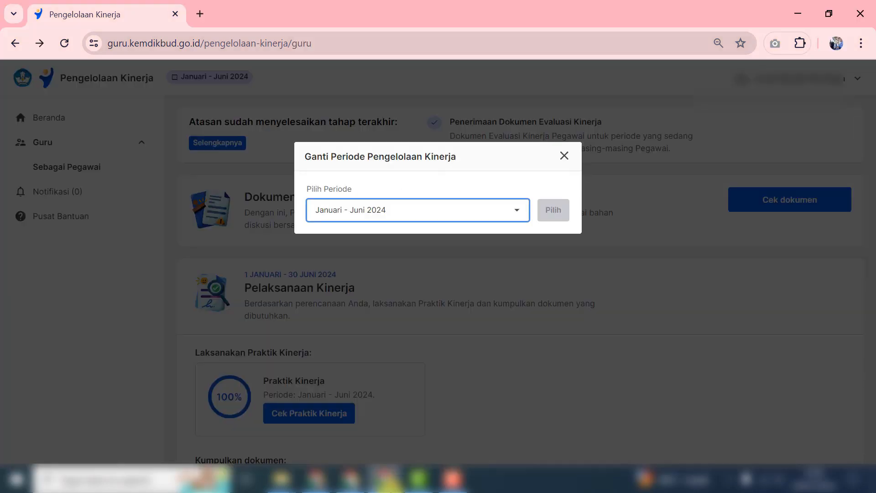
click(565, 156)
click(64, 44)
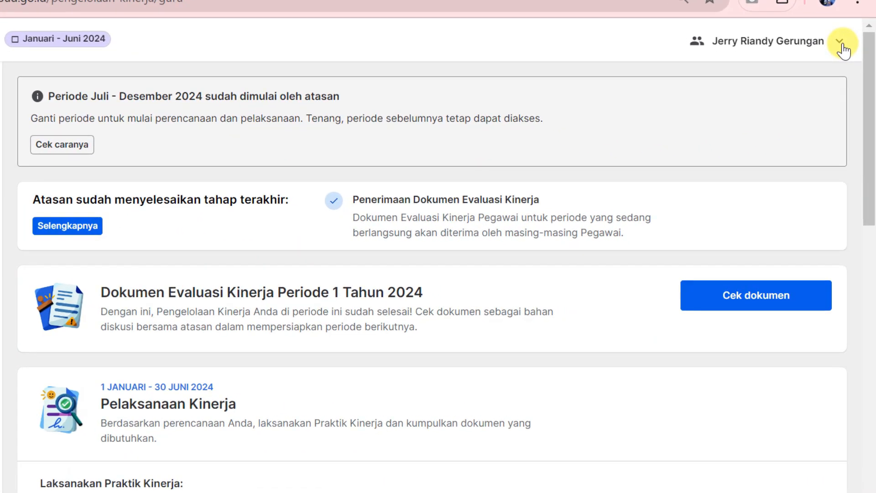
Change the teacher's performance management period to Juli - Desember 2024.
click(842, 51)
click(731, 143)
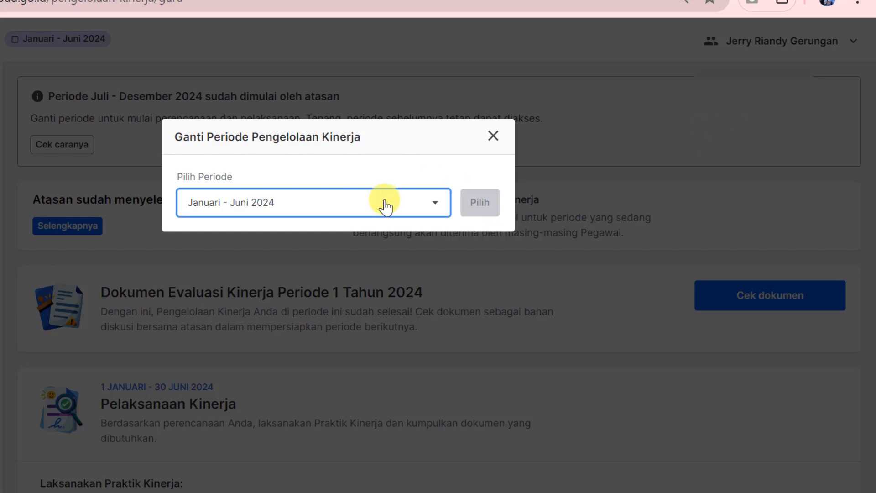
click(358, 211)
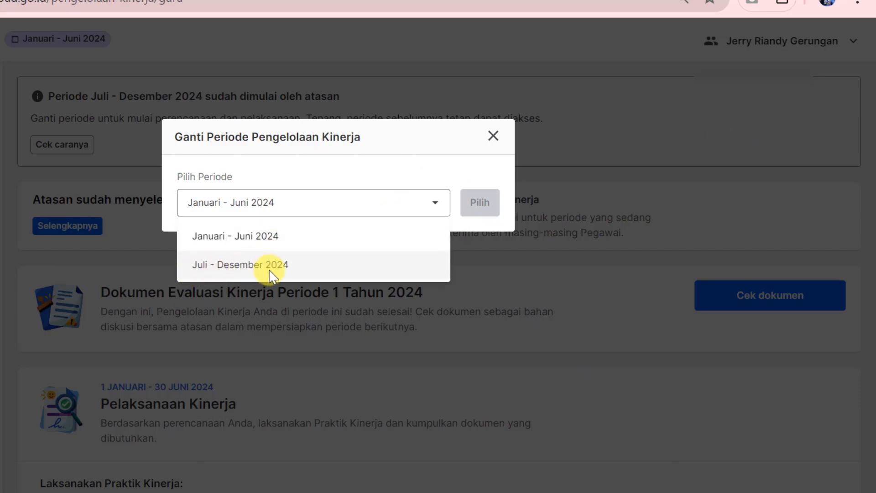
click(296, 266)
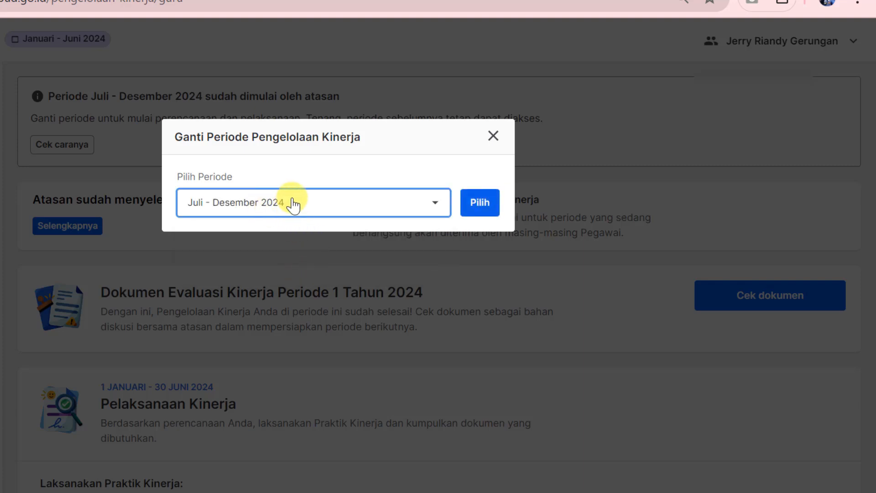
click(497, 204)
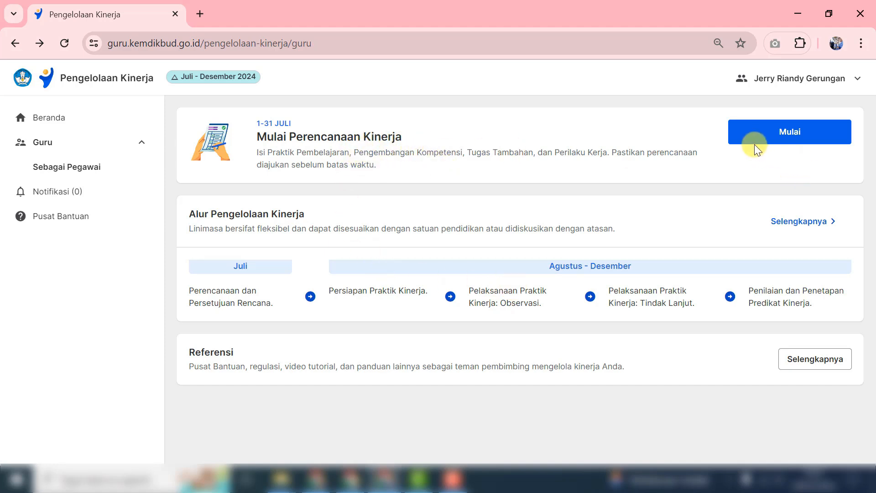
Start the Perencanaan Kinerja and confirm that the teacher's personal data is correct.
click(827, 135)
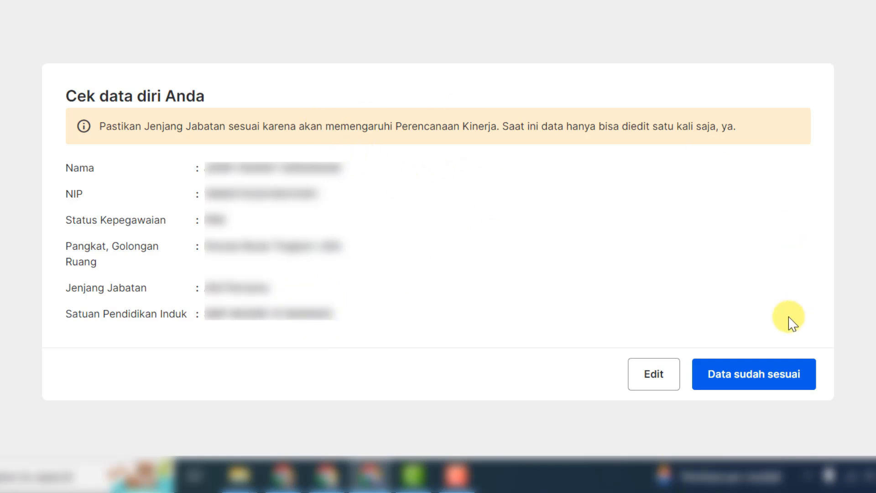
click(806, 379)
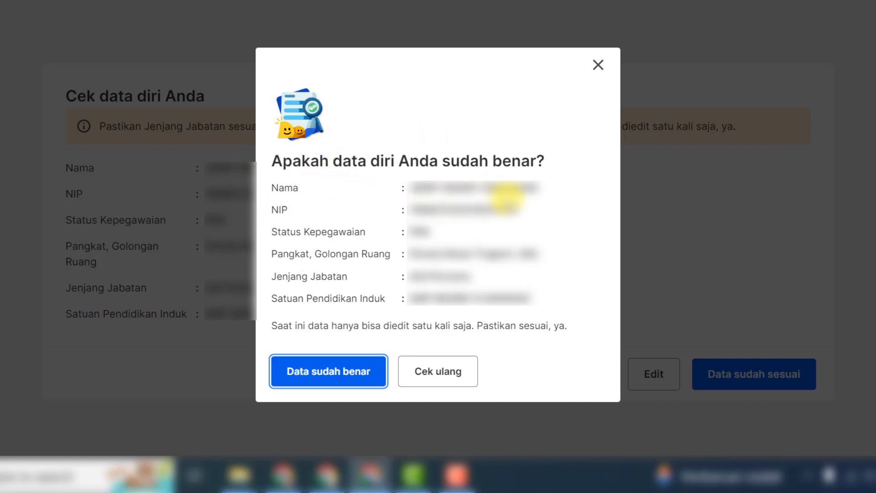
click(363, 378)
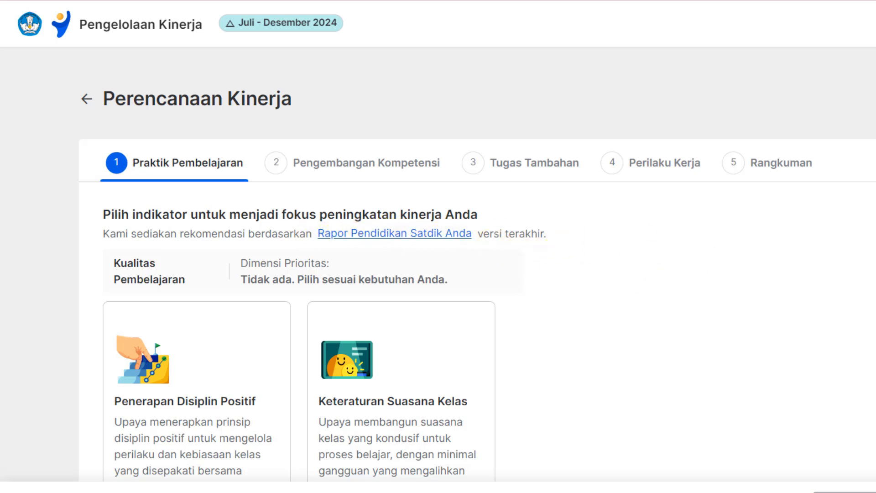
Look over the focus indicators offered in the Praktik Pembelajaran stage.
scroll(477, 264, down, 14)
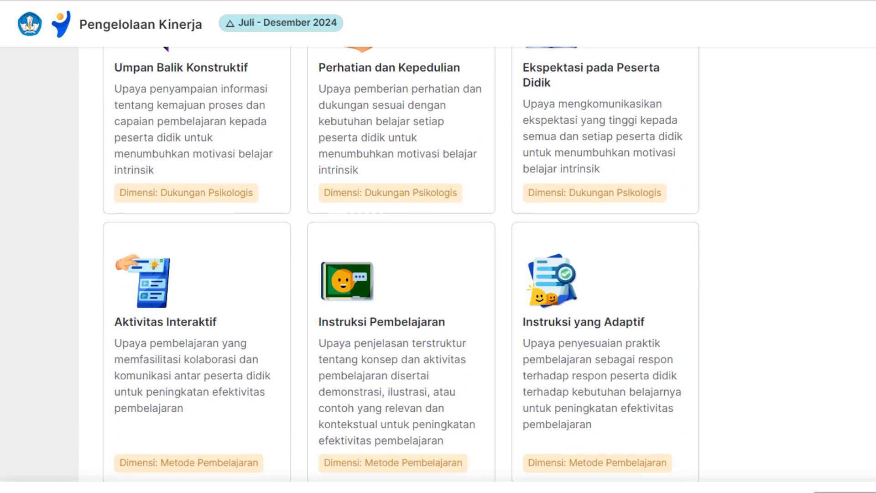
scroll(476, 265, up, 15)
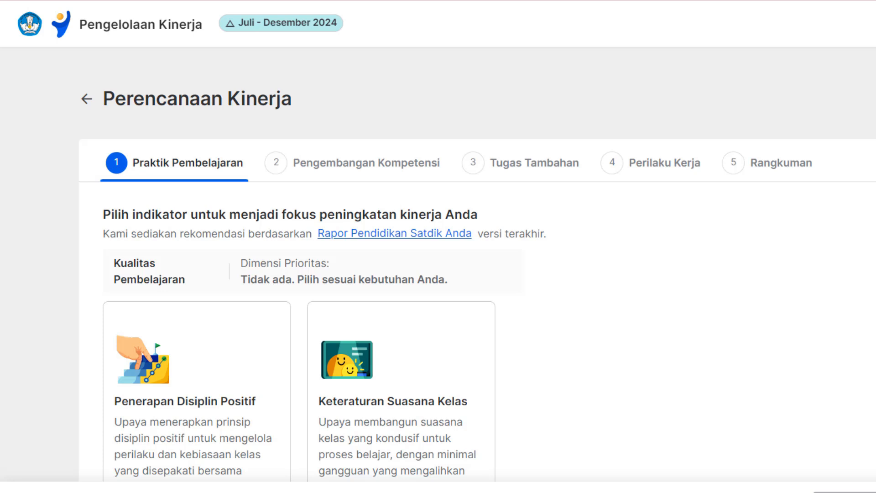
Try Penerapan Disiplin Positif as the focus indicator, compare it with the others, and switch to Keteraturan Suasana Kelas.
scroll(477, 280, down, 3)
scroll(478, 269, up, 1)
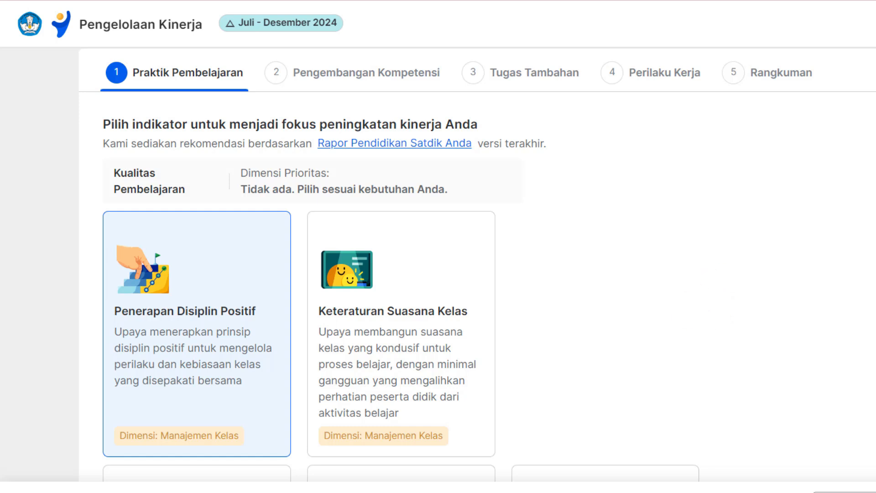
scroll(477, 264, down, 5)
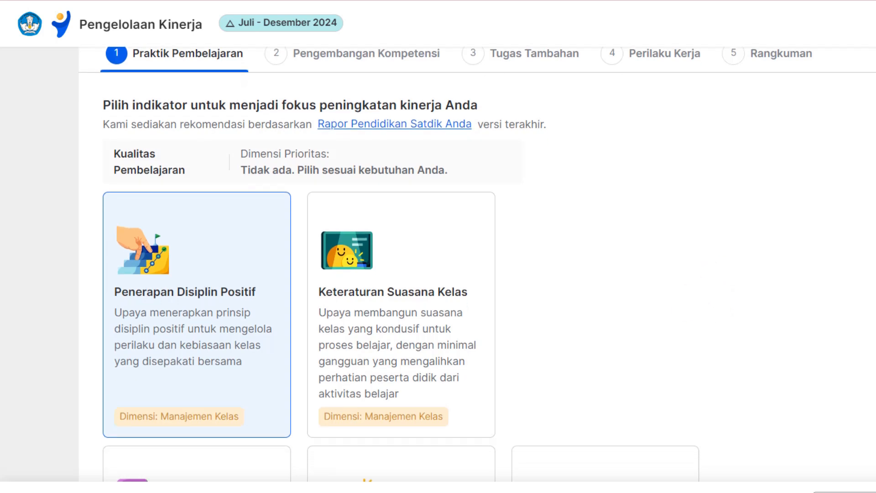
scroll(401, 264, down, 8)
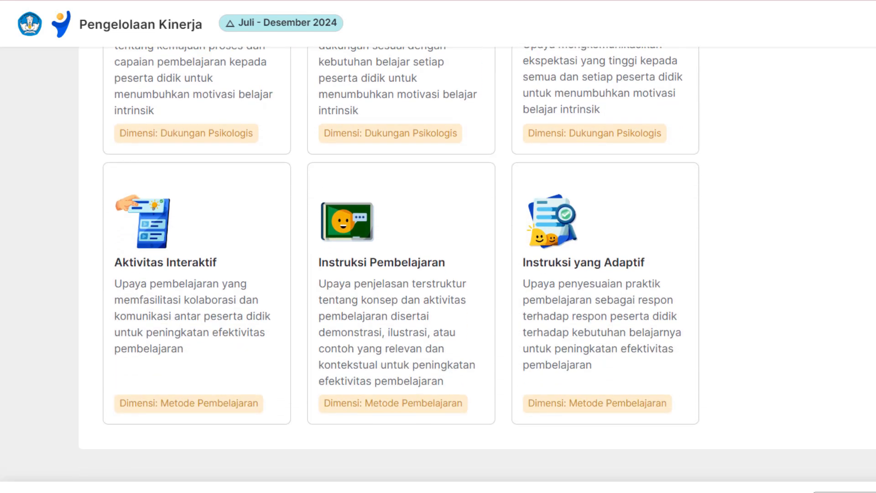
scroll(401, 264, up, 7)
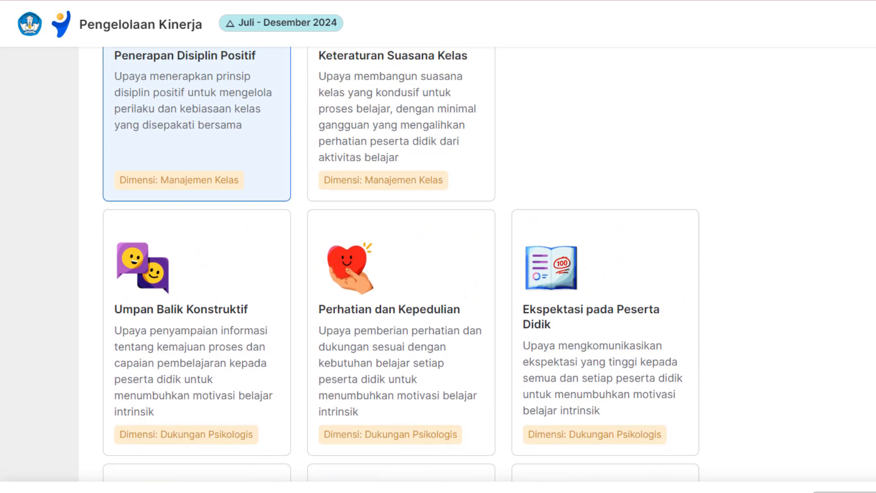
scroll(401, 264, up, 3)
scroll(401, 265, up, 4)
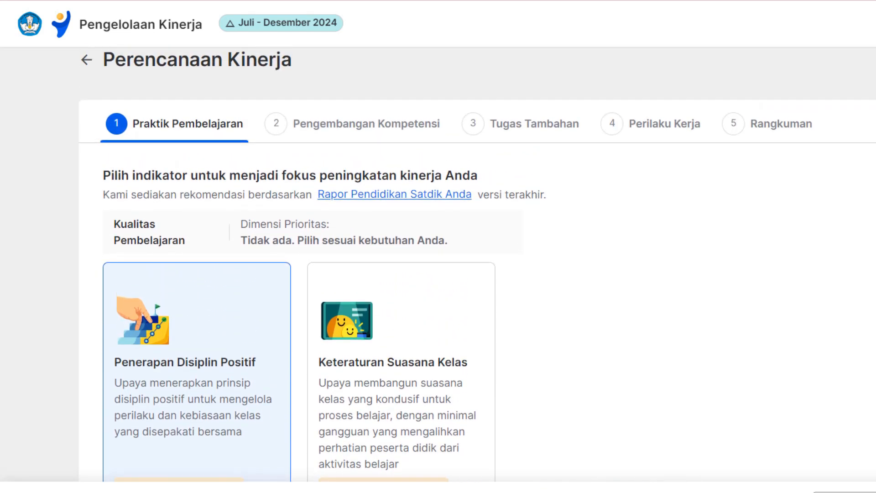
scroll(862, 187, down, 1)
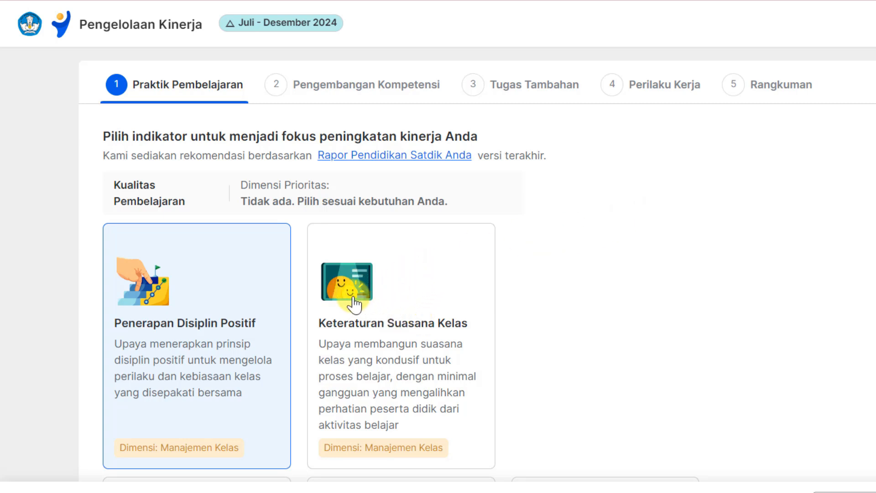
click(433, 295)
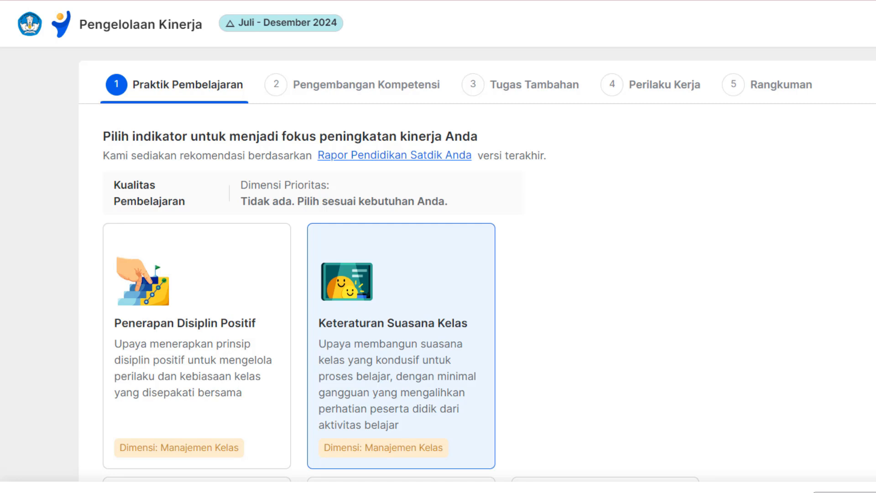
Select Aktivitas Interaktif under the Metode Pembelajaran dimension as the focus indicator for Praktik Pembelajaran.
scroll(477, 263, down, 2)
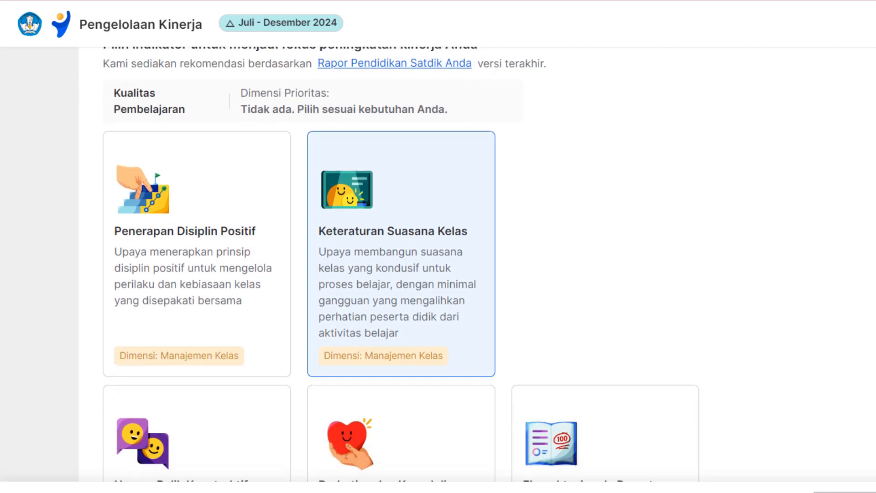
scroll(401, 264, down, 5)
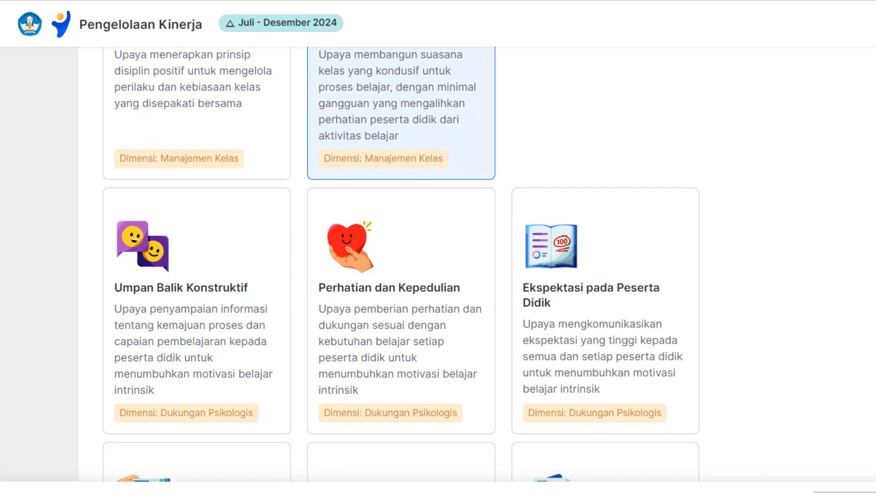
scroll(401, 264, down, 3)
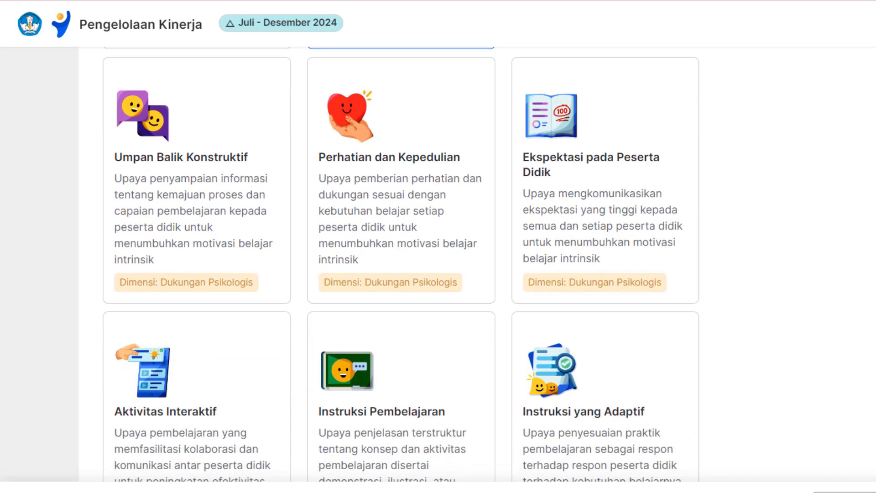
scroll(264, 352, down, 3)
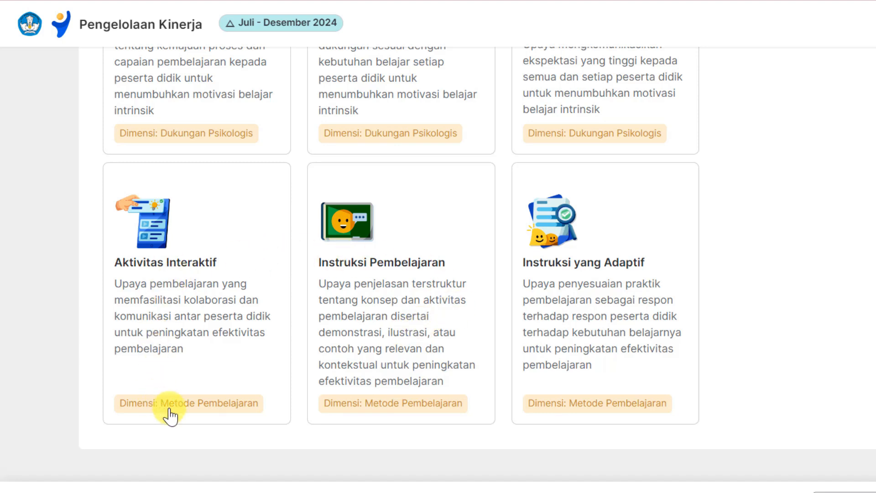
click(133, 274)
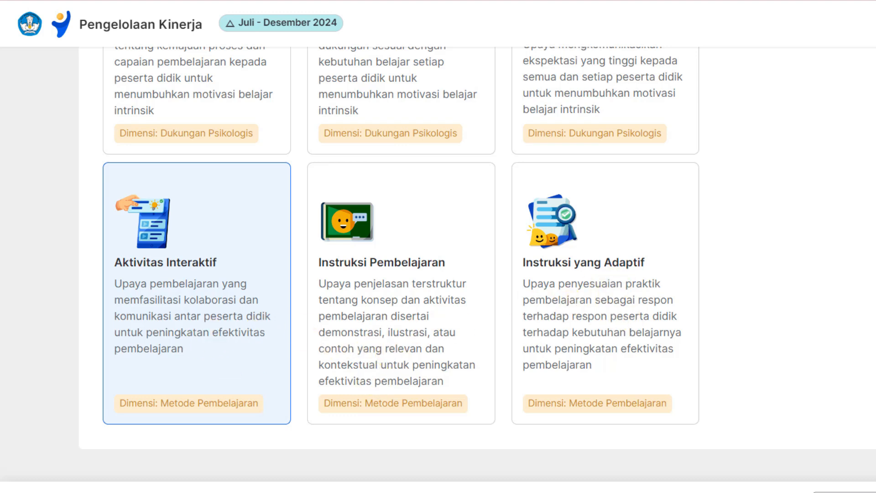
Proceed to the Pengembangan Kompetensi stage and read its point requirements.
scroll(477, 265, up, 15)
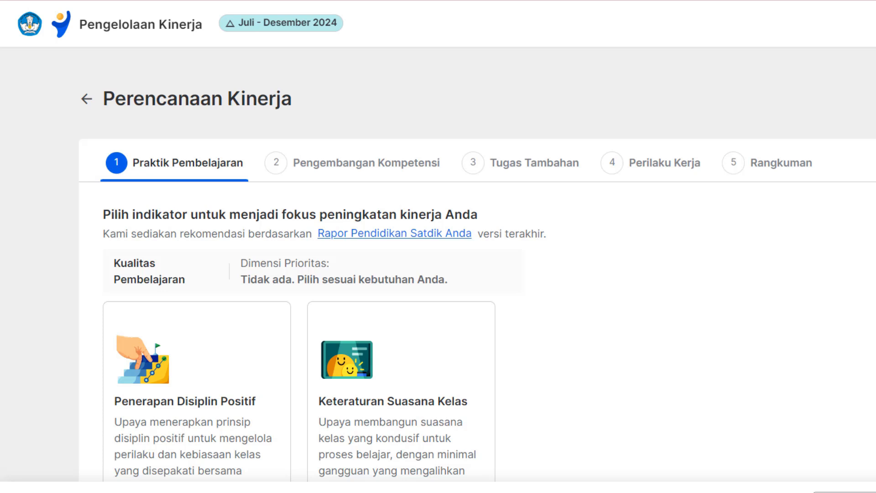
scroll(196, 292, down, 10)
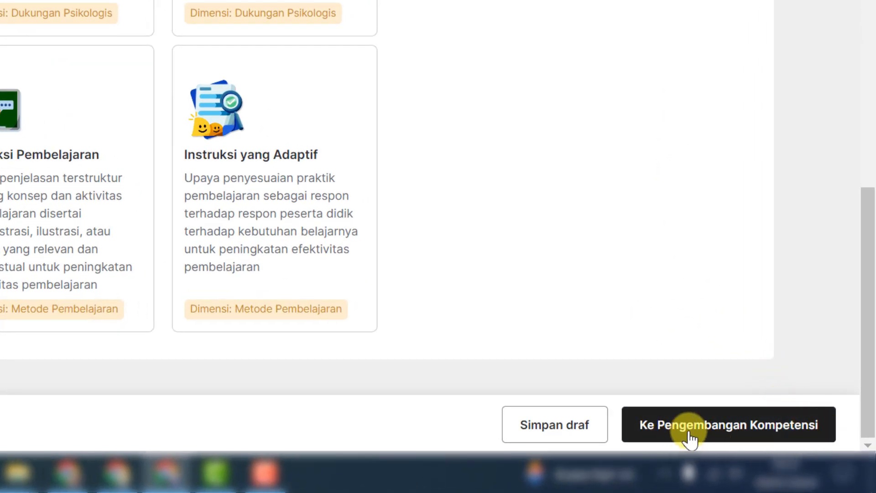
click(835, 431)
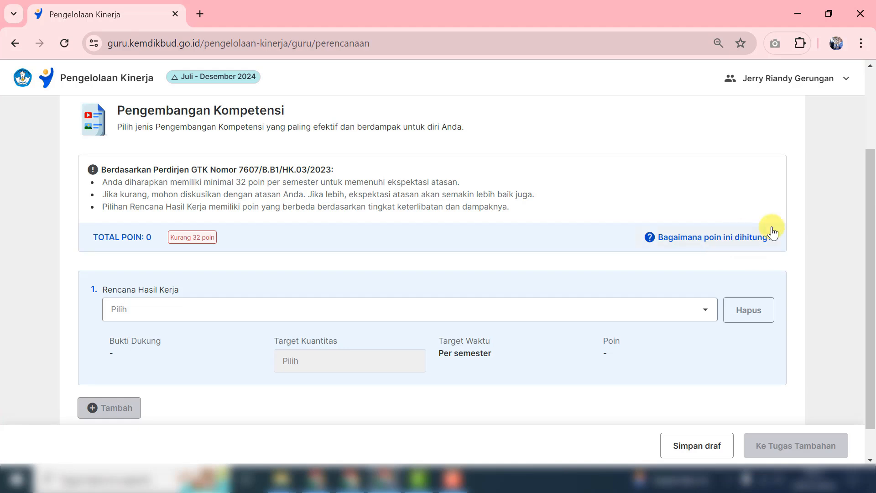
scroll(502, 206, up, 3)
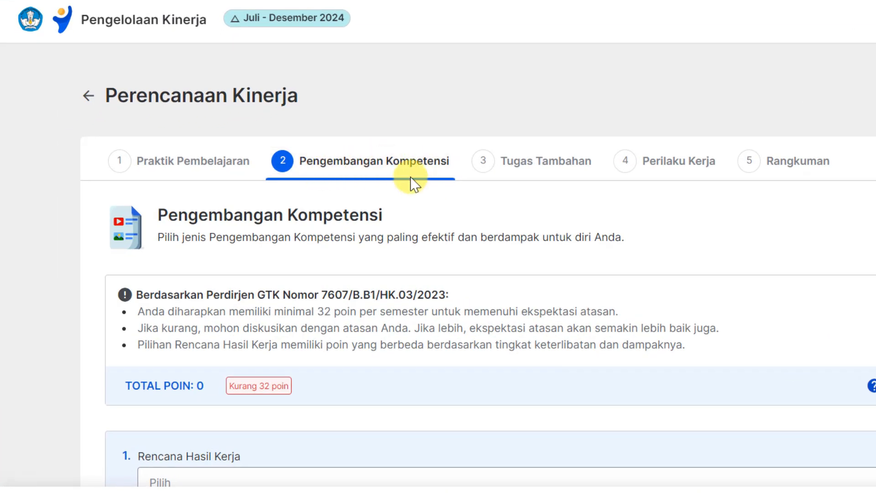
scroll(258, 163, down, 2)
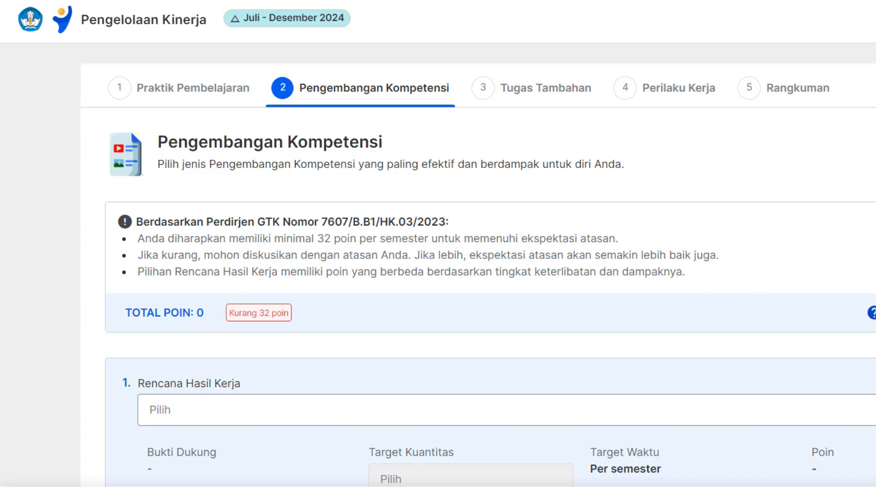
scroll(478, 274, up, 1)
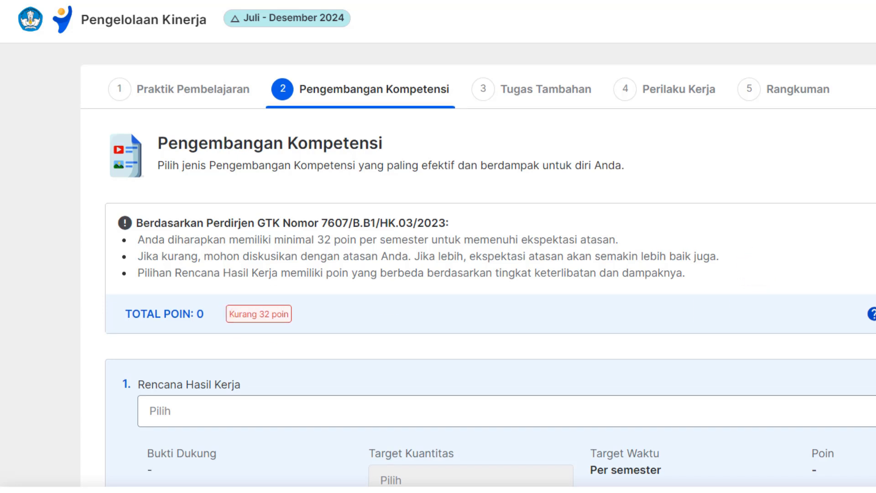
Set the first Rencana Hasil Kerja to Peserta kegiatan pelatihan atau bimbingan teknis yang memperoleh sertifikat (8 poin).
scroll(478, 269, down, 3)
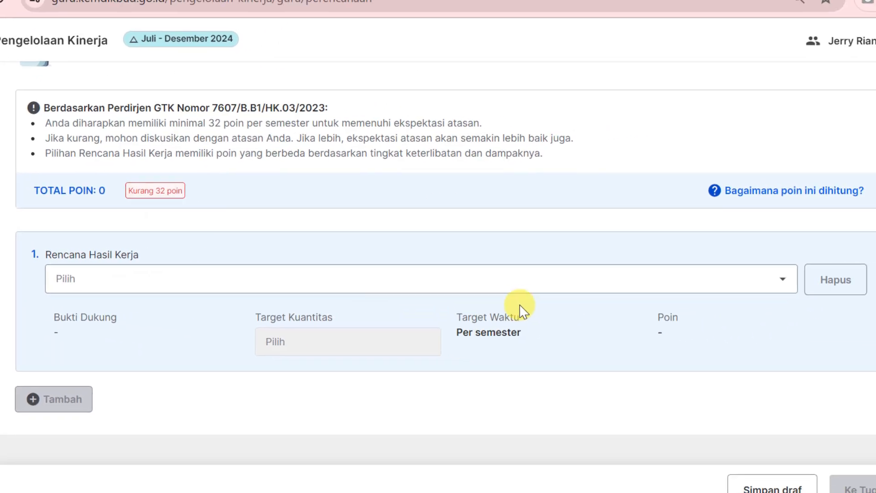
click(559, 279)
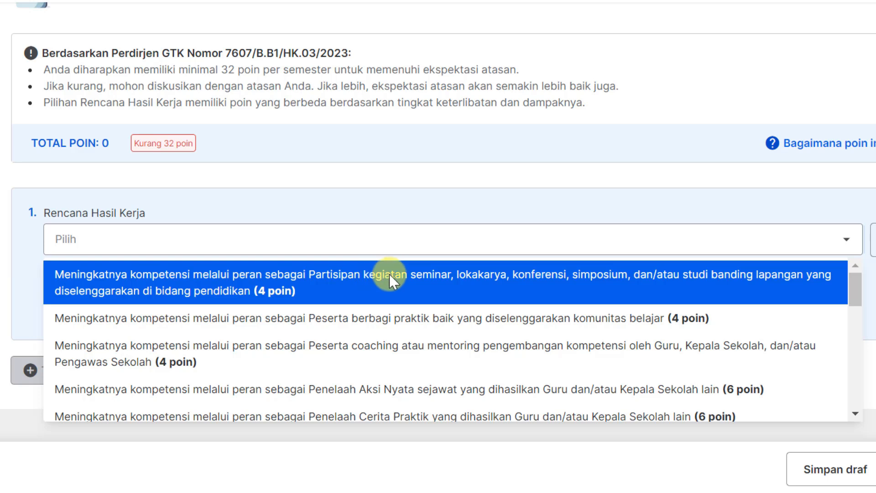
scroll(465, 332, down, 2)
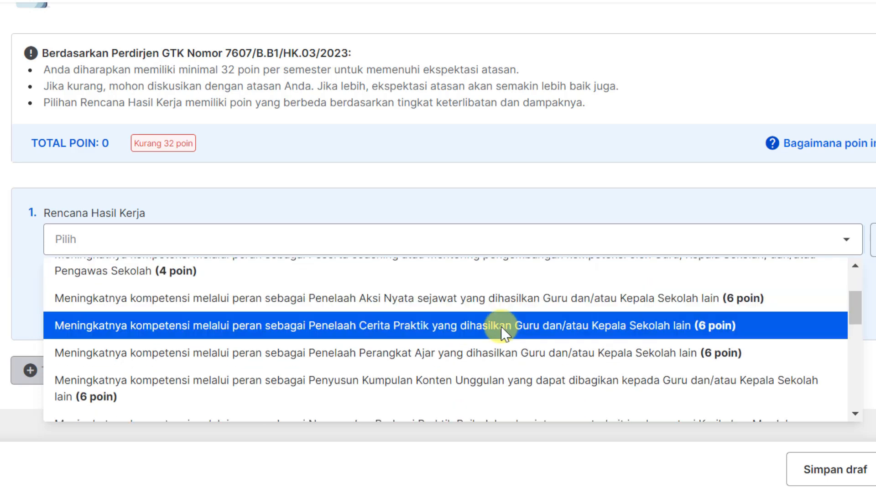
scroll(519, 343, down, 2)
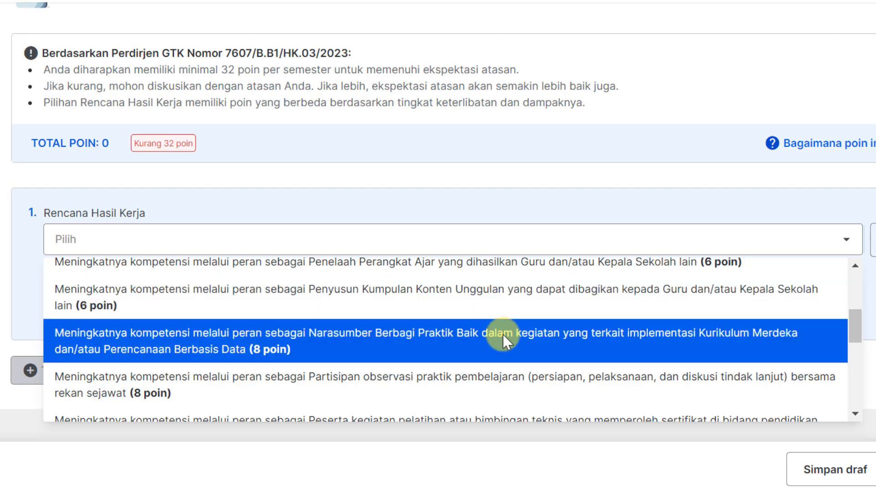
scroll(557, 341, down, 2)
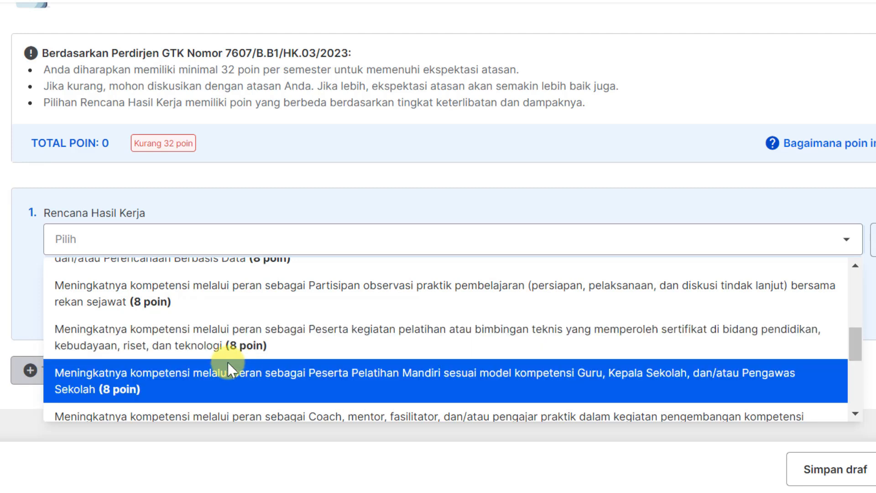
click(268, 345)
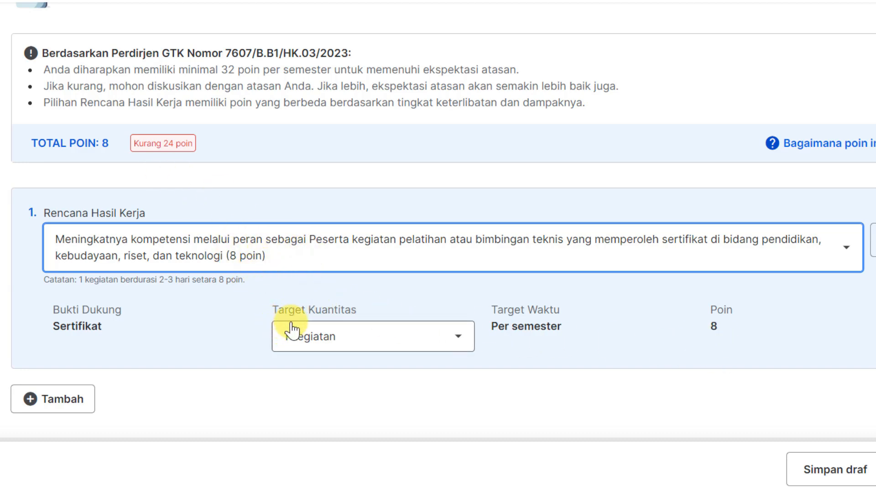
Set the Target Kuantitas of the first Rencana Hasil Kerja to 4 kegiatan.
click(448, 336)
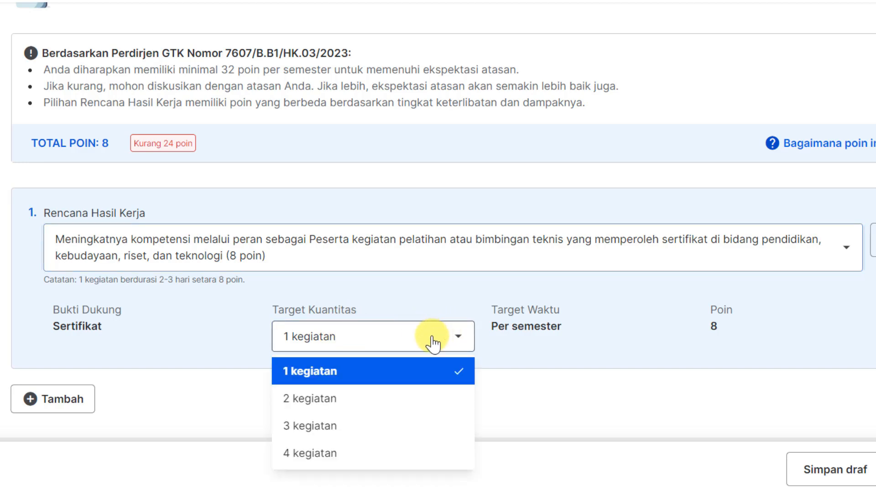
scroll(328, 402, down, 1)
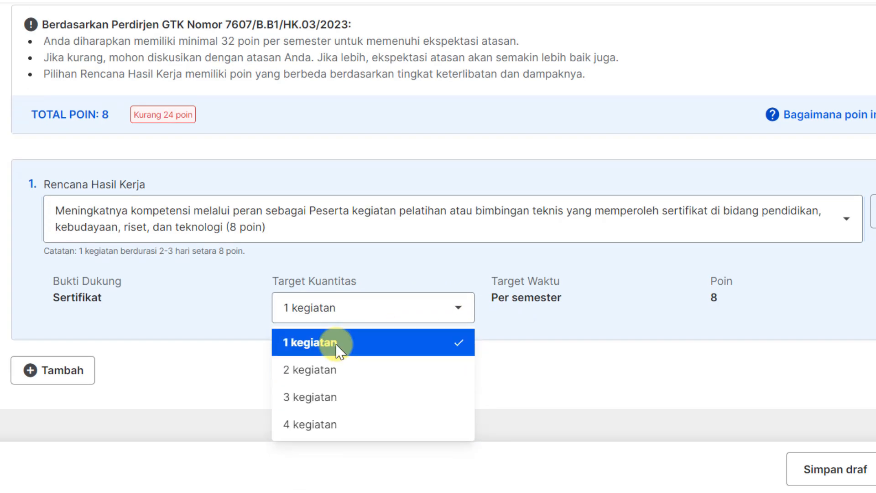
click(306, 425)
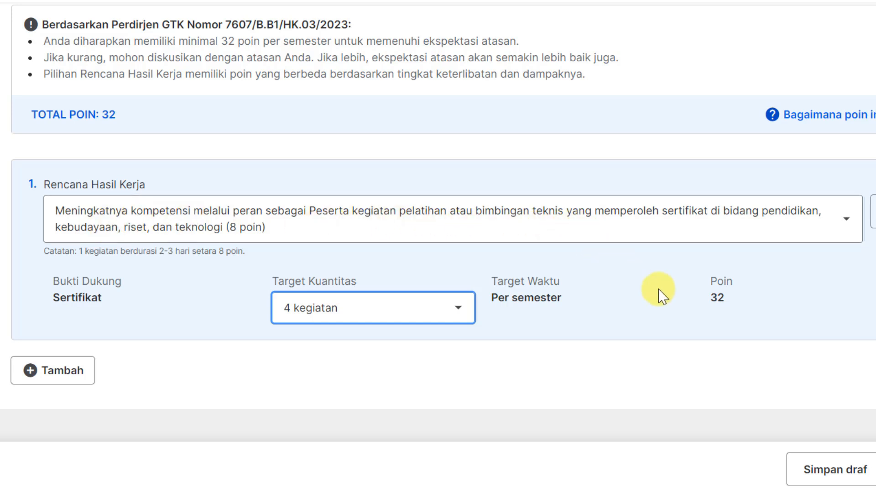
click(722, 297)
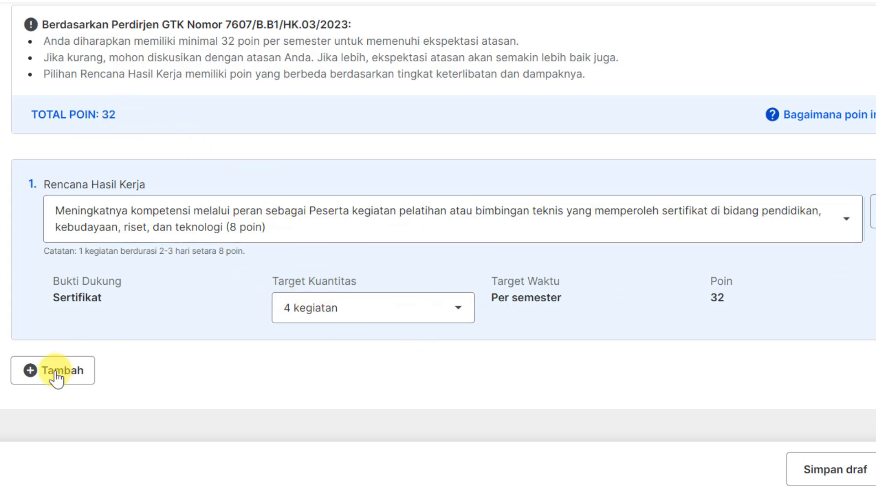
Add a second Rencana Hasil Kerja as Partisipan kegiatan seminar, lokakarya, konferensi, simposium, dan/atau studi banding lapangan (4 poin).
click(32, 372)
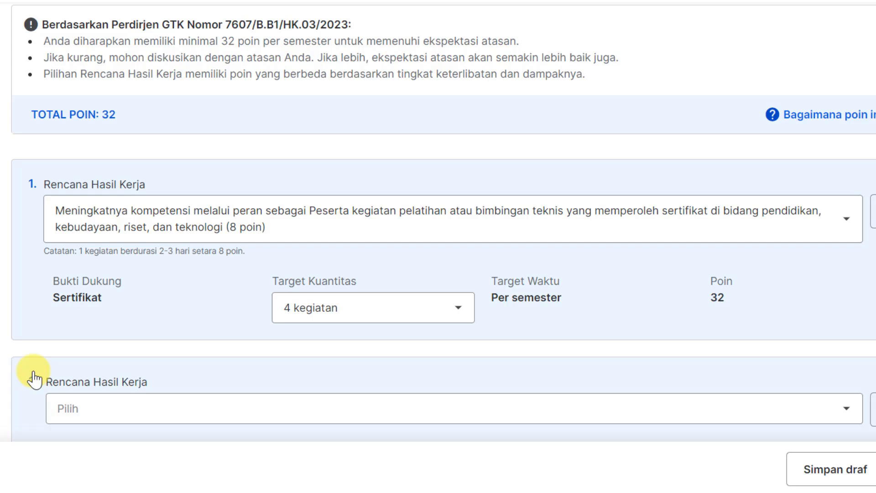
scroll(98, 337, down, 4)
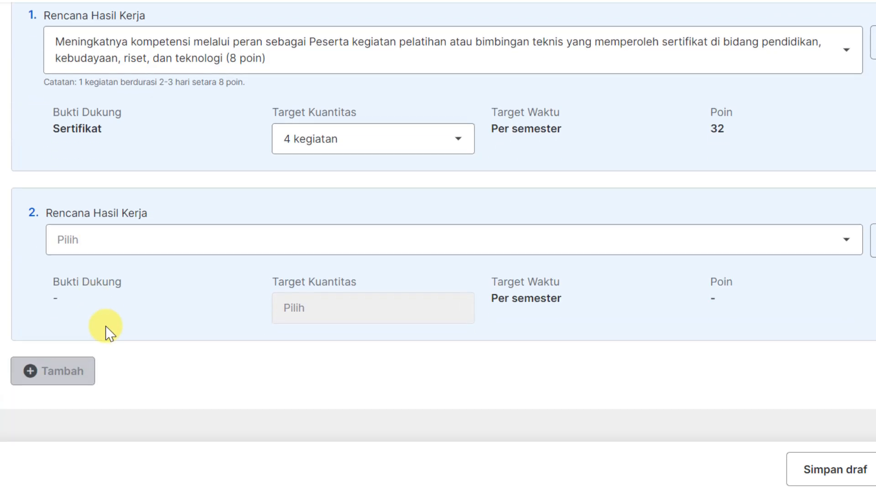
click(182, 241)
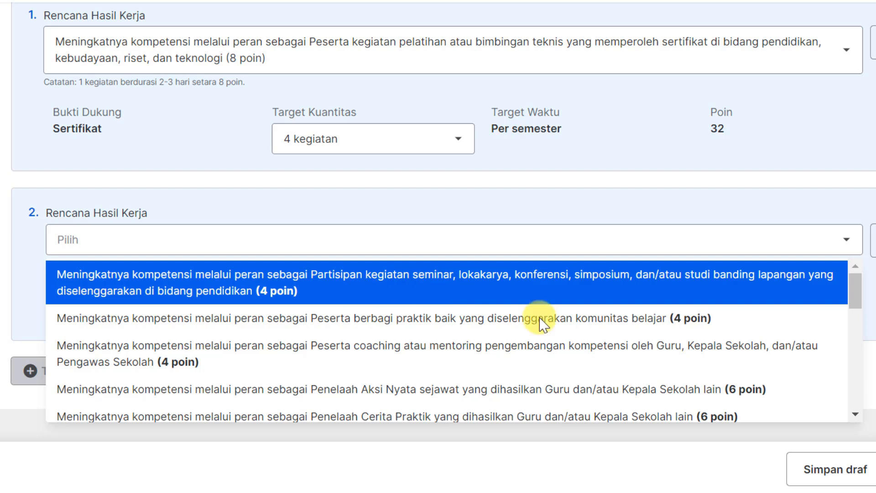
scroll(578, 356, down, 2)
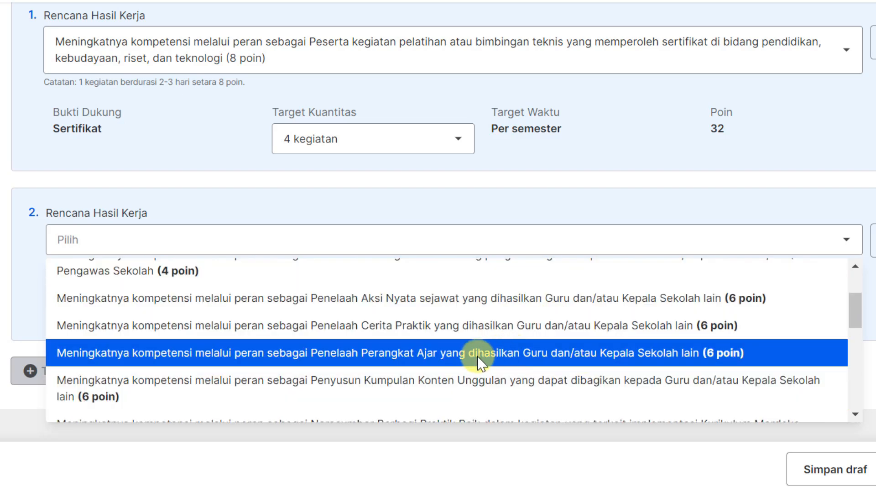
scroll(439, 286, up, 2)
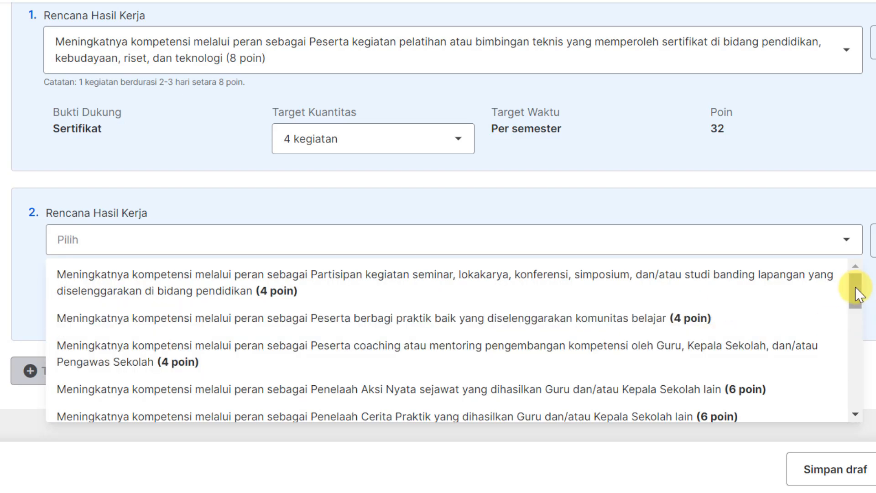
drag(854, 287, 862, 374)
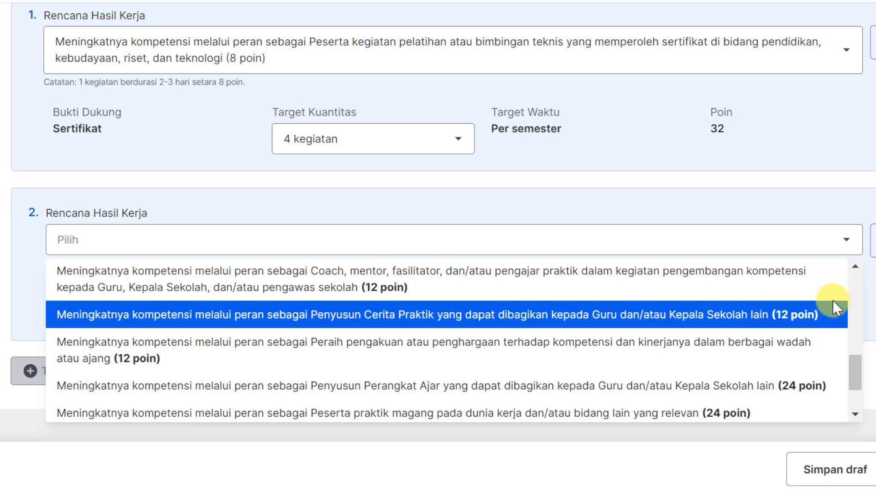
drag(858, 365, 866, 388)
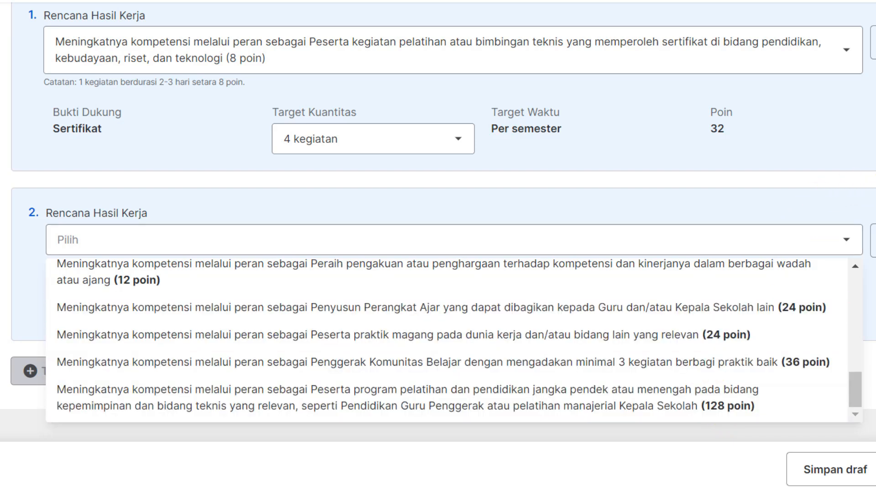
click(874, 184)
click(781, 242)
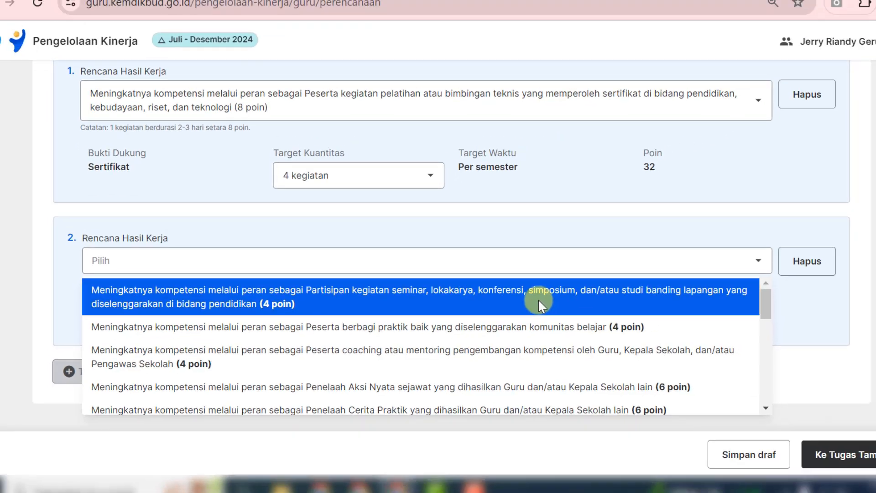
click(582, 296)
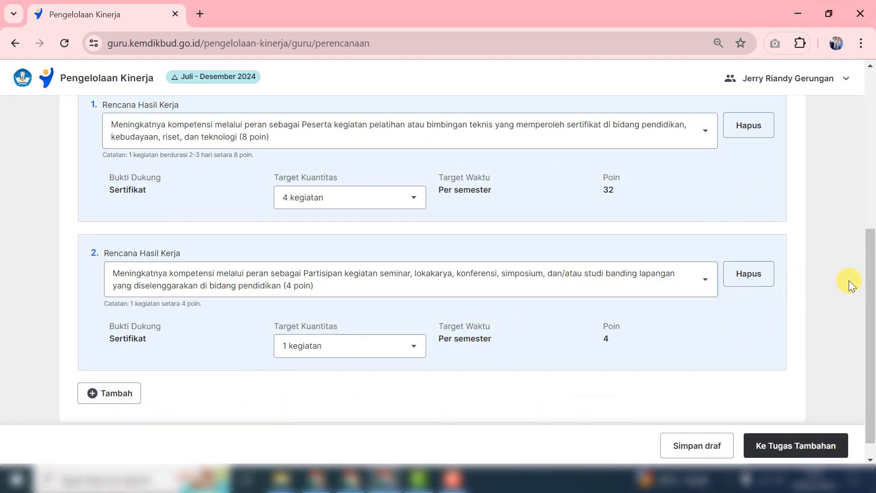
Delete the second Rencana Hasil Kerja for the seminar participant role from Pengembangan Kompetensi.
drag(872, 255, 873, 234)
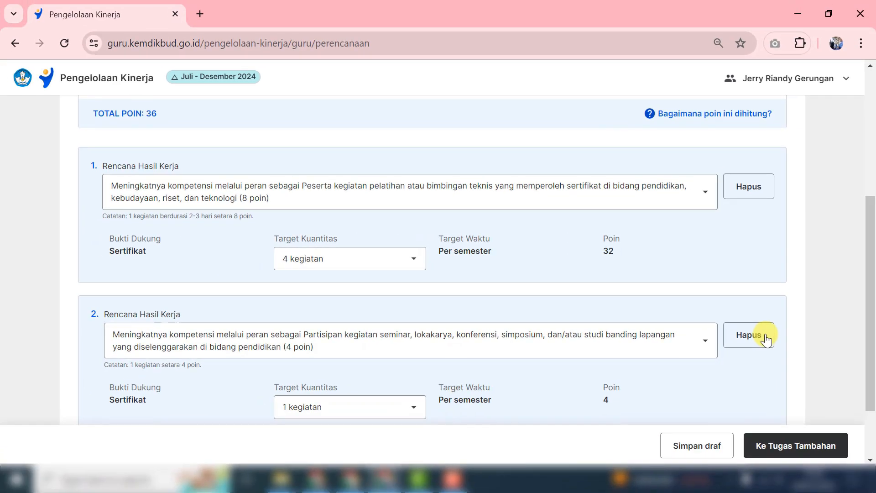
click(765, 339)
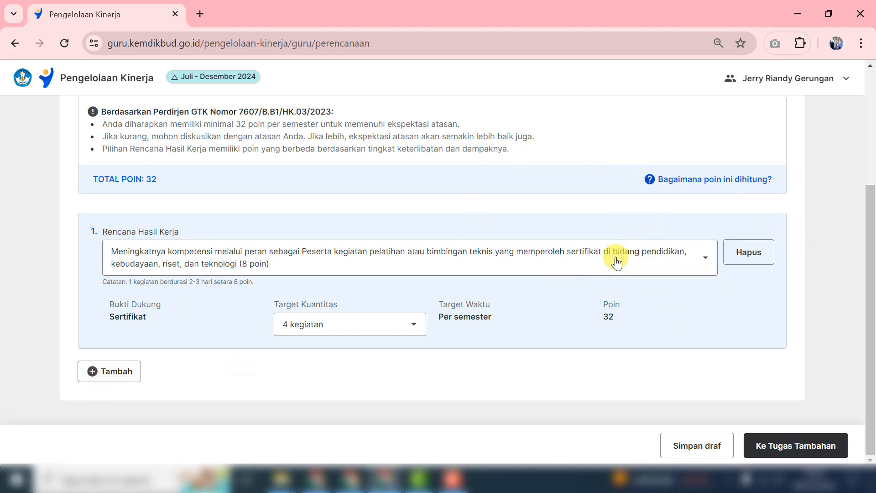
drag(870, 209, 869, 180)
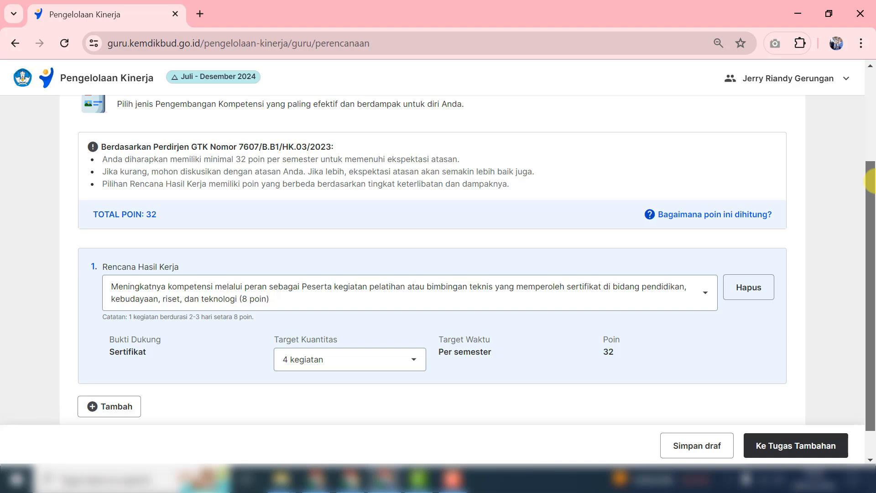
drag(874, 181, 874, 182)
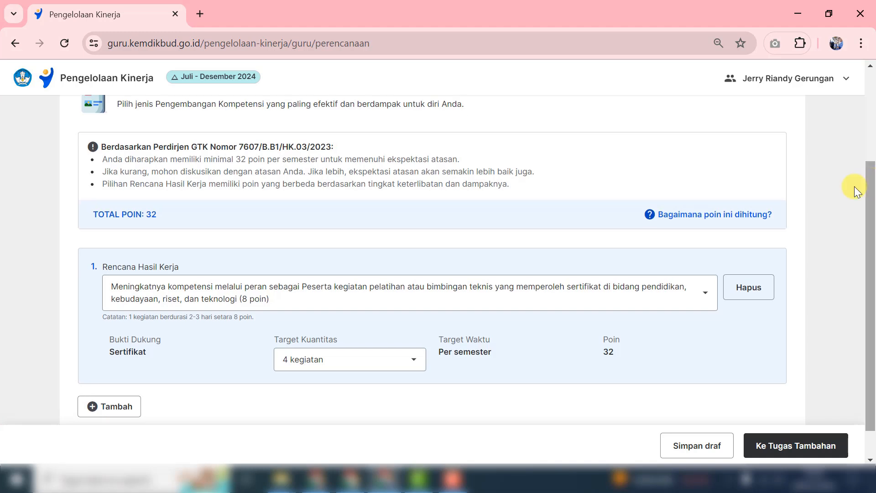
Proceed to the Tugas Tambahan stage and set its first Rencana Hasil Kerja to the Semua jenjang option for Guru Piket.
mouse_move(875, 207)
mouse_down()
mouse_move(874, 183)
mouse_move(874, 224)
mouse_up()
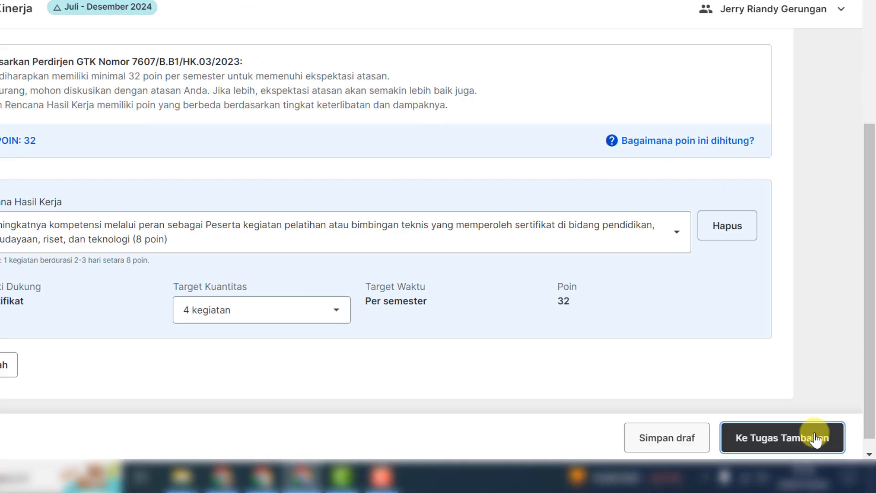
click(736, 408)
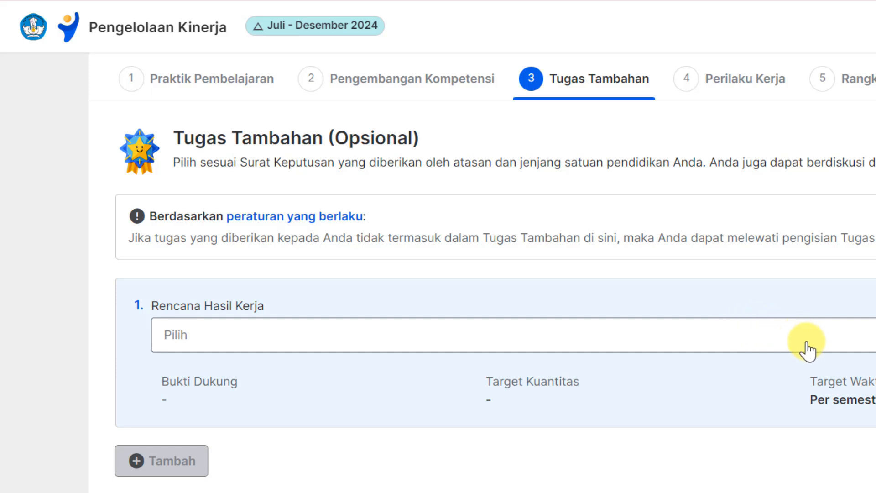
click(821, 340)
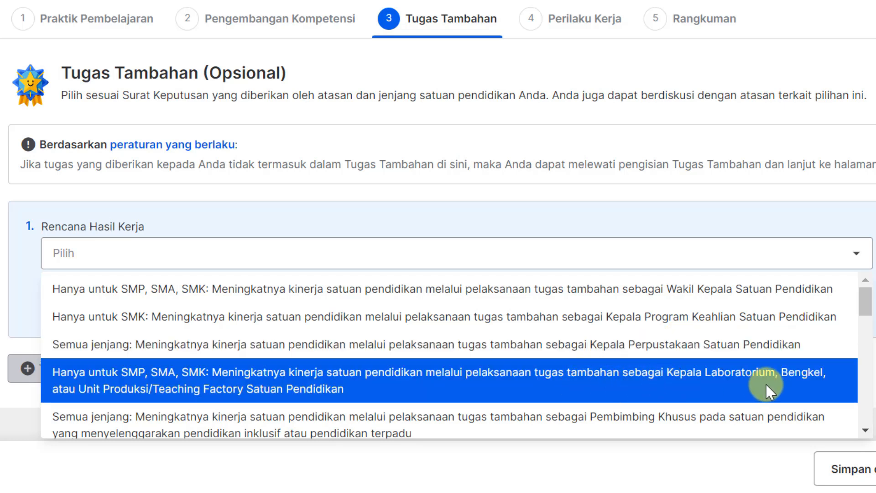
drag(864, 301, 865, 341)
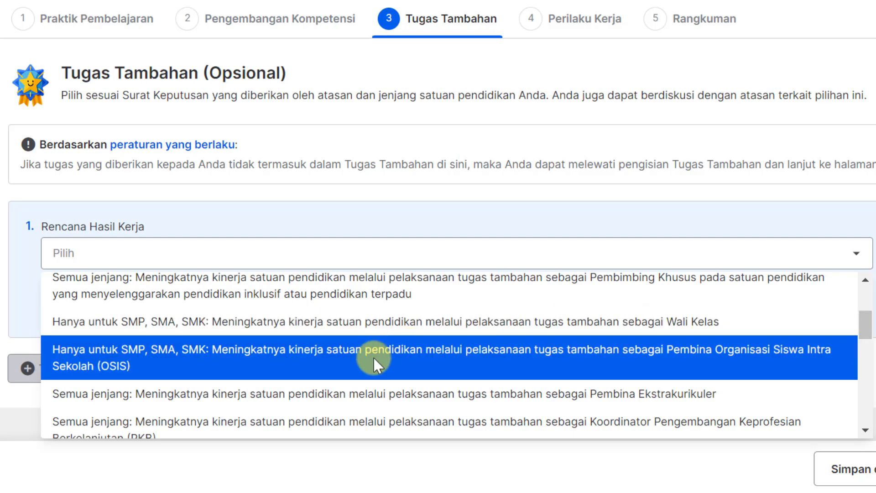
drag(866, 333, 865, 360)
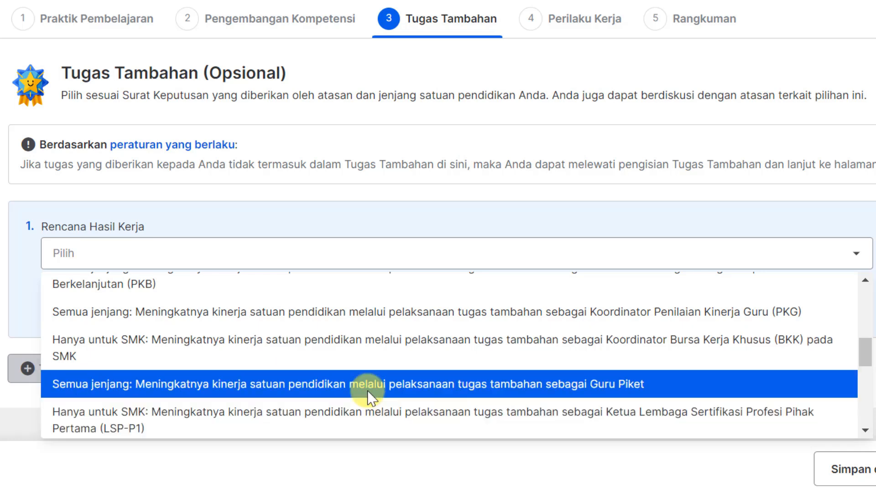
scroll(851, 396, down, 5)
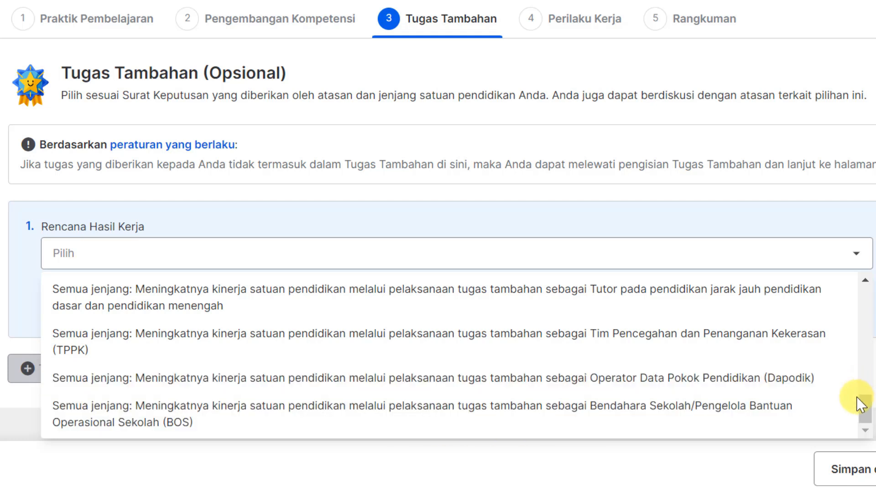
drag(865, 416, 856, 324)
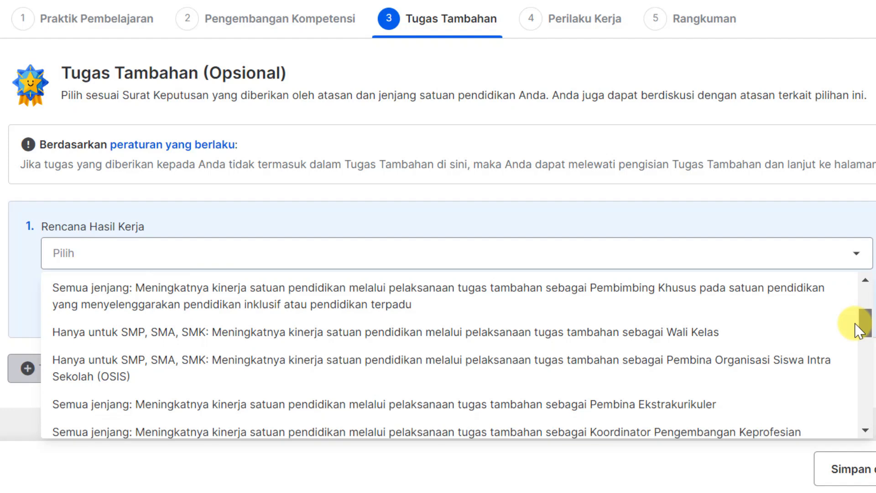
click(260, 147)
click(855, 256)
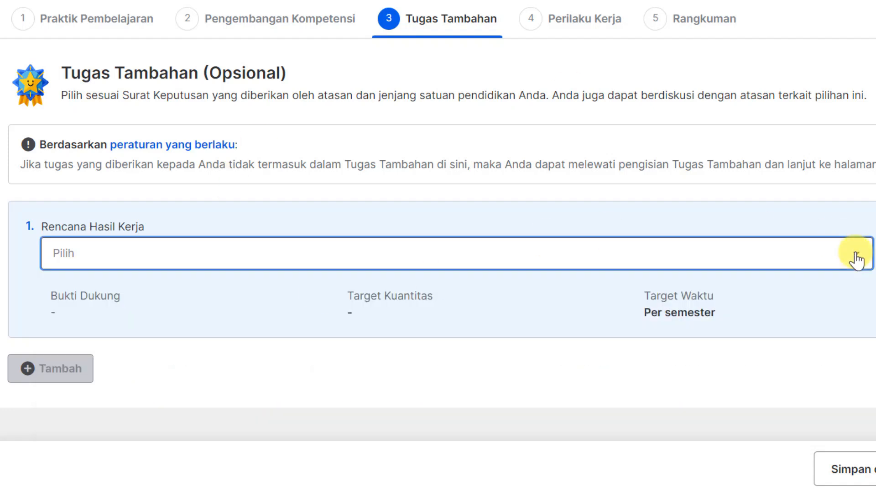
drag(865, 312, 862, 361)
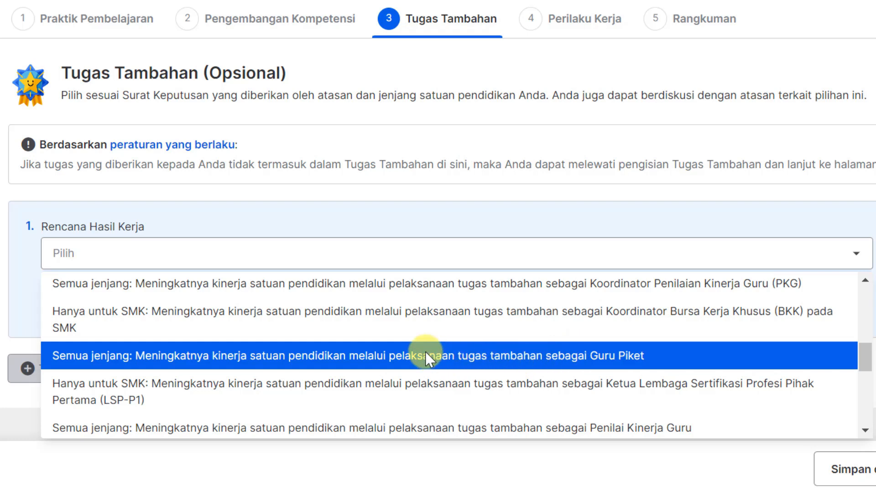
click(581, 354)
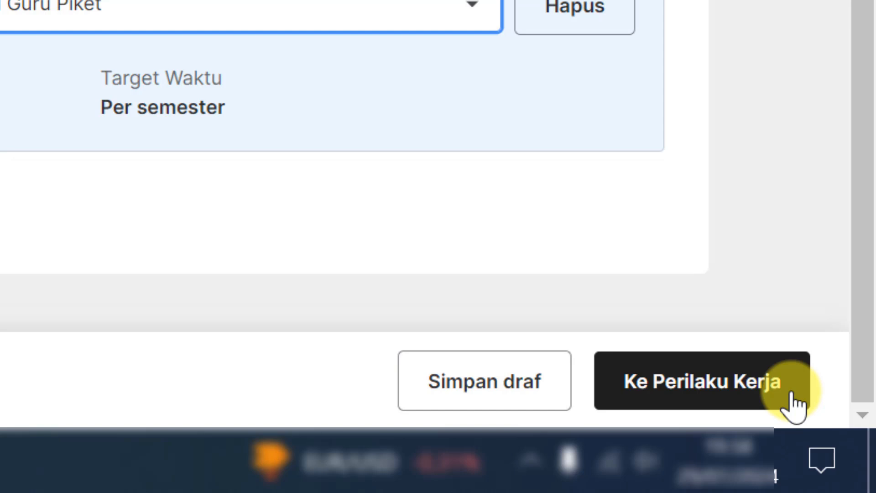
Proceed to the Perilaku Kerja stage and set the Berorientasi Pelayanan Indikator Perilaku to Memahami kebutuhan peserta didik dan berusaha memenuhinya.
click(792, 396)
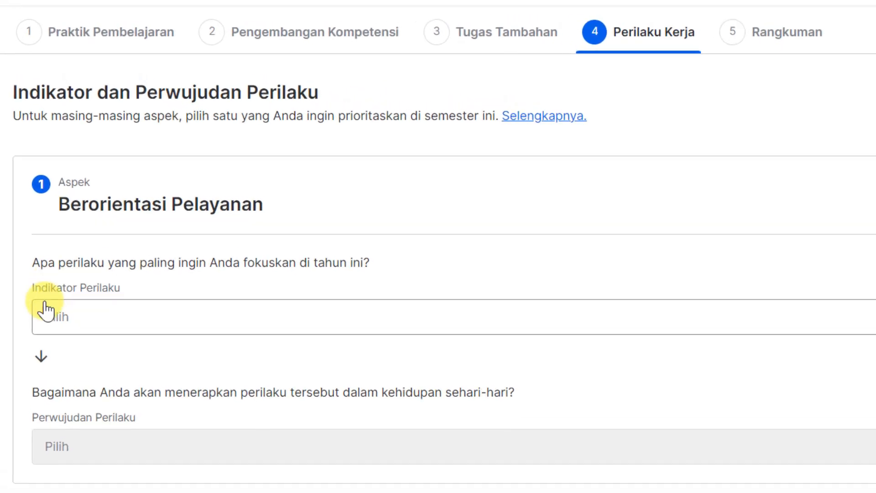
click(232, 336)
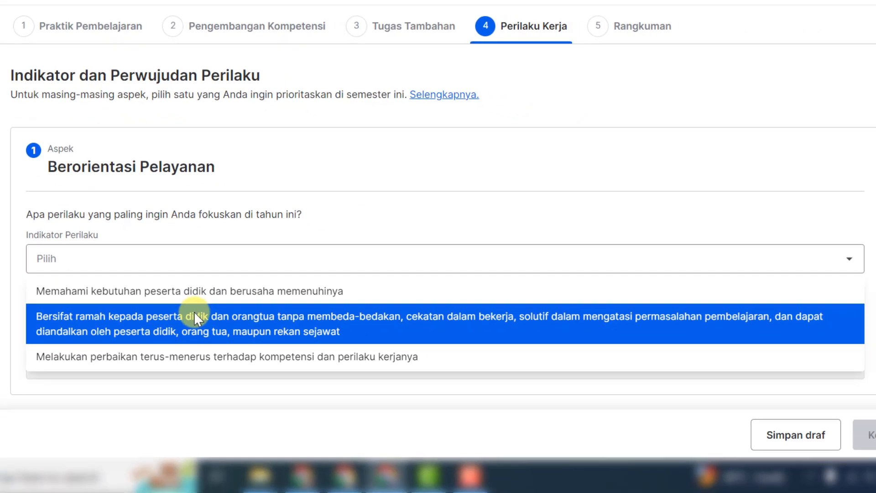
scroll(510, 332, down, 2)
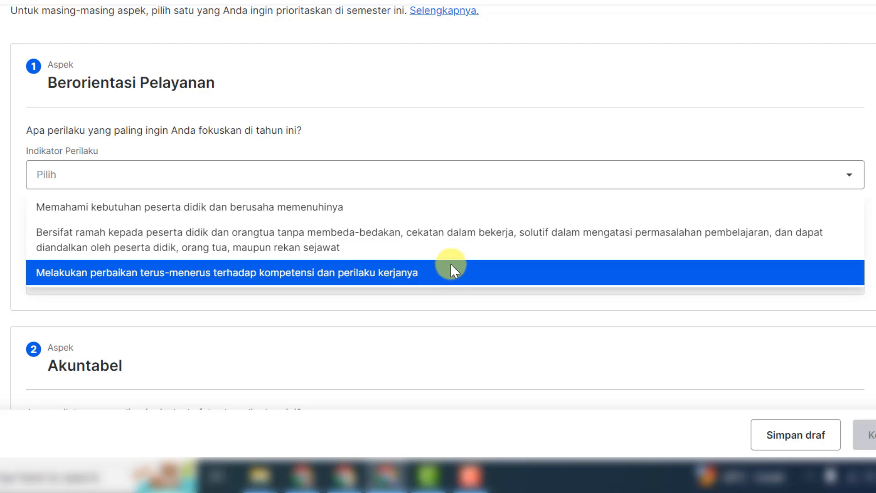
click(358, 207)
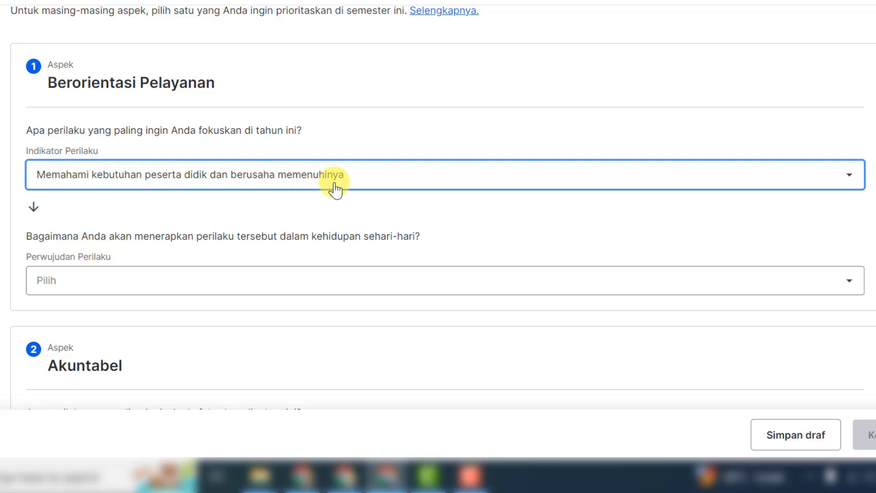
Set the Perwujudan Perilaku of Berorientasi Pelayanan to Melayani peserta didik sesuai hasil asesmen awal peserta didik.
click(163, 290)
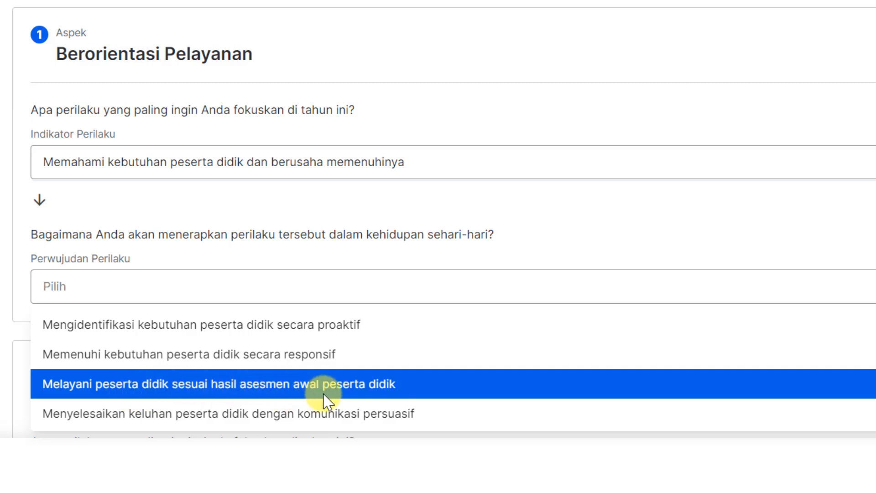
scroll(273, 399, down, 2)
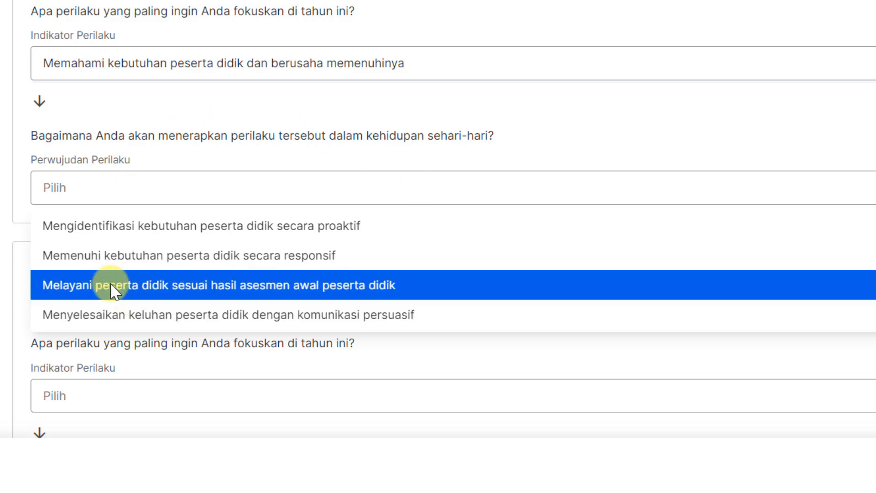
click(111, 289)
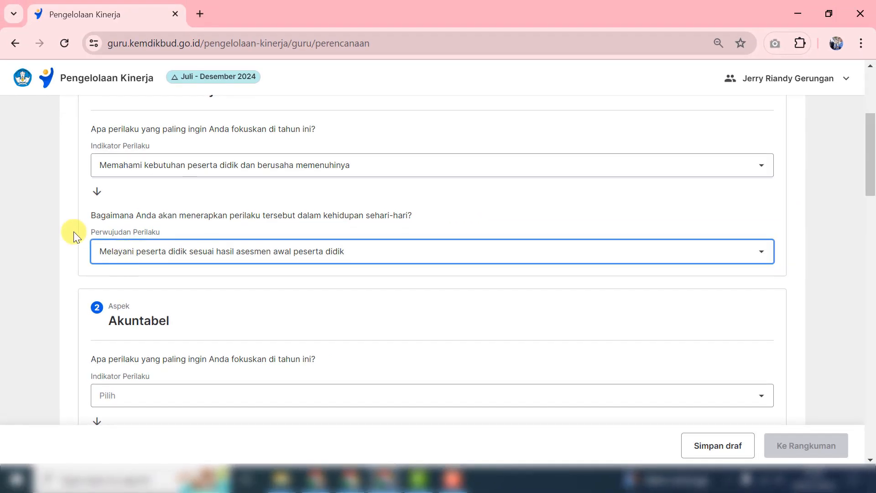
For Akuntabel, choose the indicator Melaksanakan tugas dengan jujur, bertanggung jawab, cermat, disiplin, dan berintegritas tinggi and the Perwujudan Melaksanakan pekerjaan sesuai dengan ketentuan.
drag(871, 135, 871, 167)
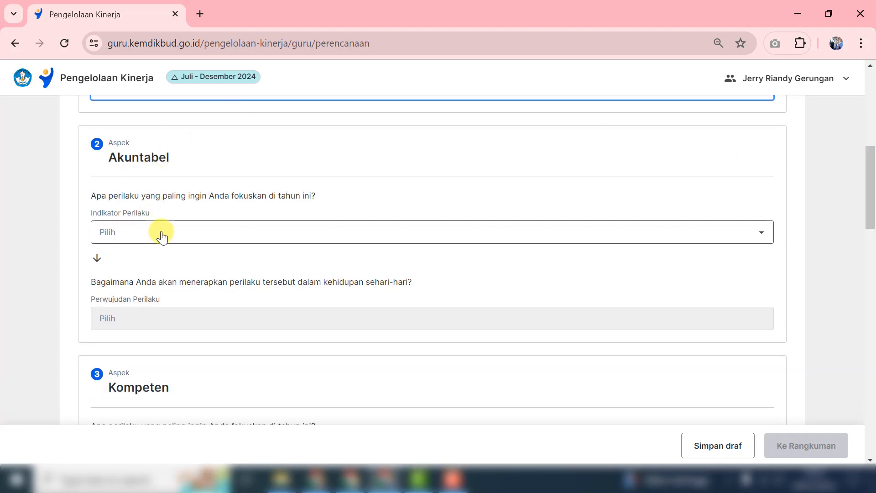
scroll(167, 246, down, 6)
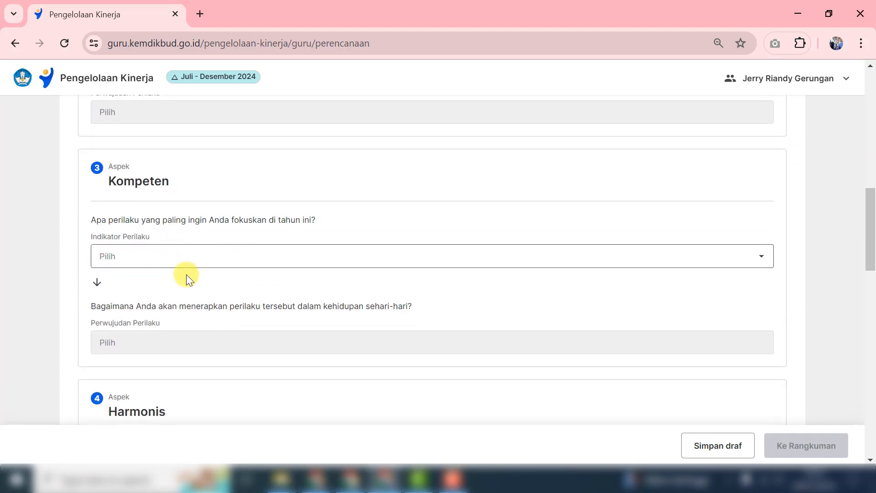
scroll(195, 313, down, 7)
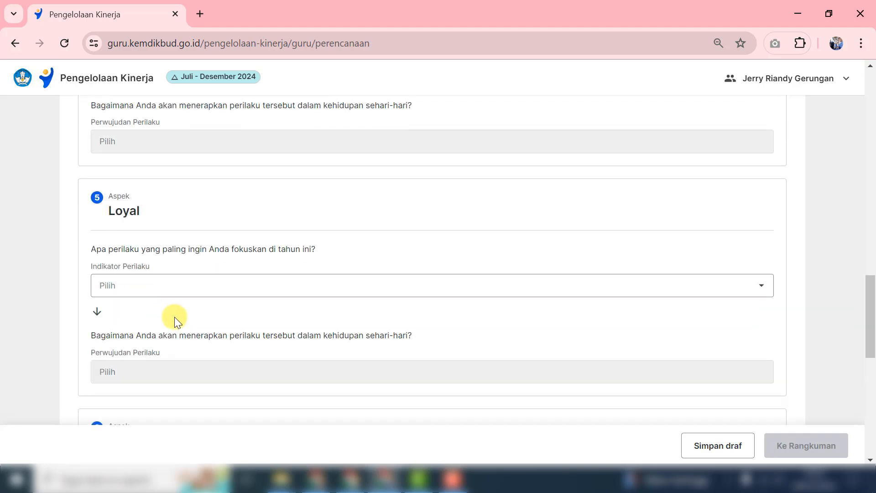
scroll(174, 318, down, 6)
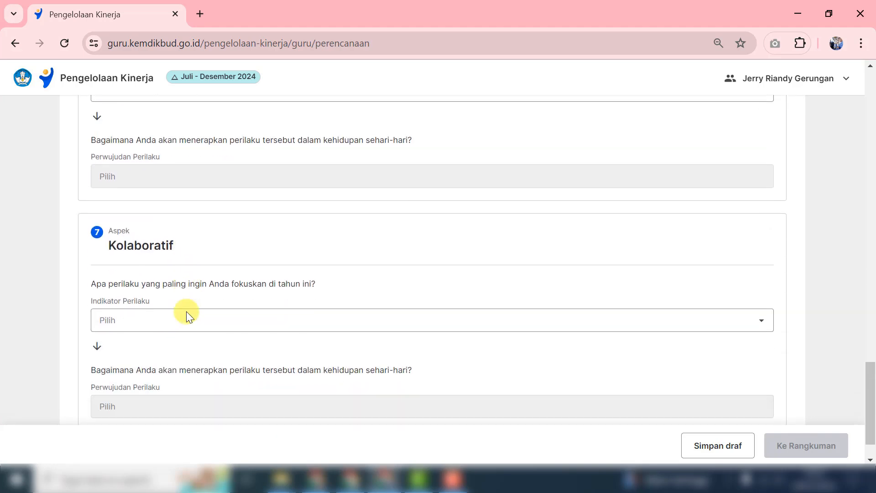
drag(863, 382, 864, 156)
click(166, 242)
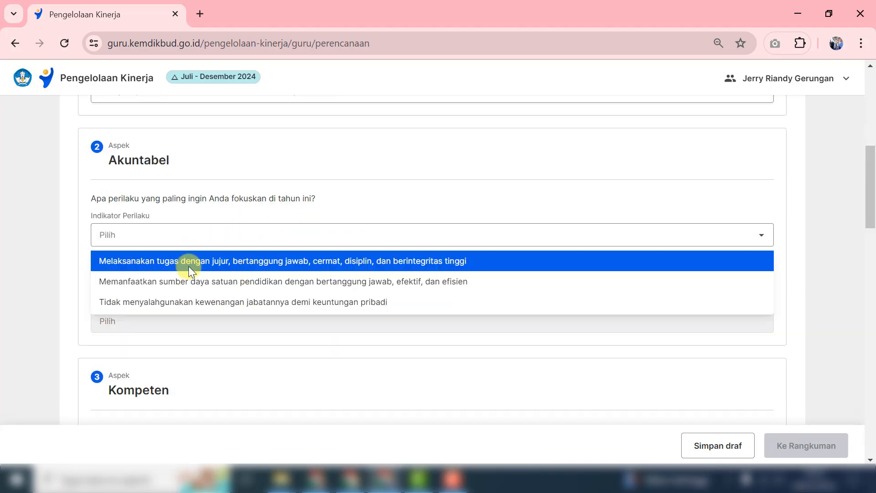
click(217, 262)
click(220, 320)
click(319, 366)
For Kompeten, choose the indicator Melaksanakan tugas dengan kualitas terbaik and the Perwujudan Melaksanakan rencana kerja dan/atau anggaran sesuai target yang ditetapkan.
scroll(221, 269, down, 4)
click(221, 261)
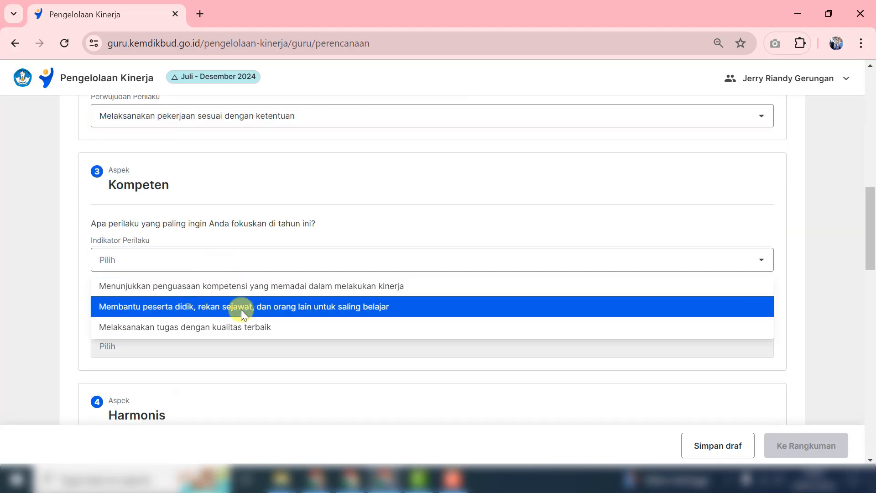
click(240, 327)
click(222, 342)
scroll(256, 414, down, 1)
click(240, 329)
For Harmonis, choose the indicator Memberikan pertolongan bagi warga satuan pendidikan yang memerlukan and the Perwujudan Menawarkan solusi kepada warga satuan pendidikan dengan responsif.
scroll(251, 319, down, 2)
click(278, 286)
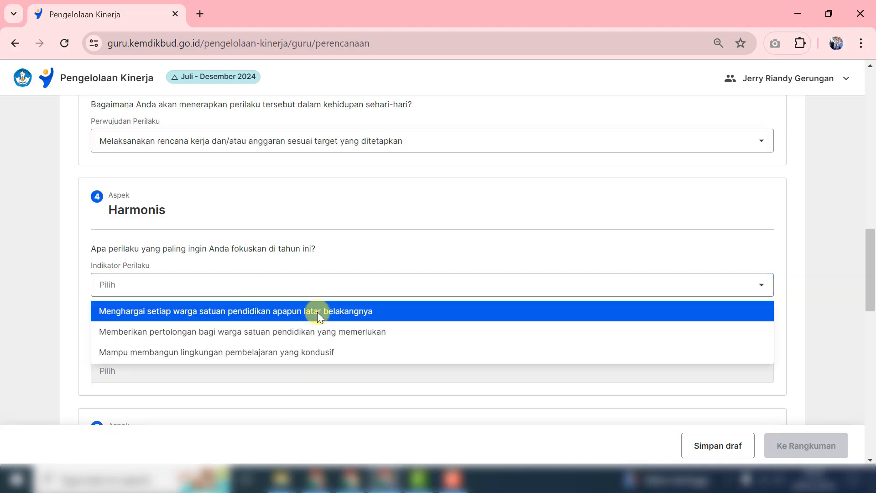
click(292, 331)
scroll(256, 328, down, 3)
click(230, 235)
click(221, 281)
click(203, 235)
click(201, 260)
For Loyal, choose the indicator Menjaga nama baik satuan pendidikan, sesama guru, dan peserta didik dimanapun berada and the Perwujudan Menyebarkan informasi positif tentang transformasi pembelajaran.
scroll(194, 273, down, 3)
click(185, 241)
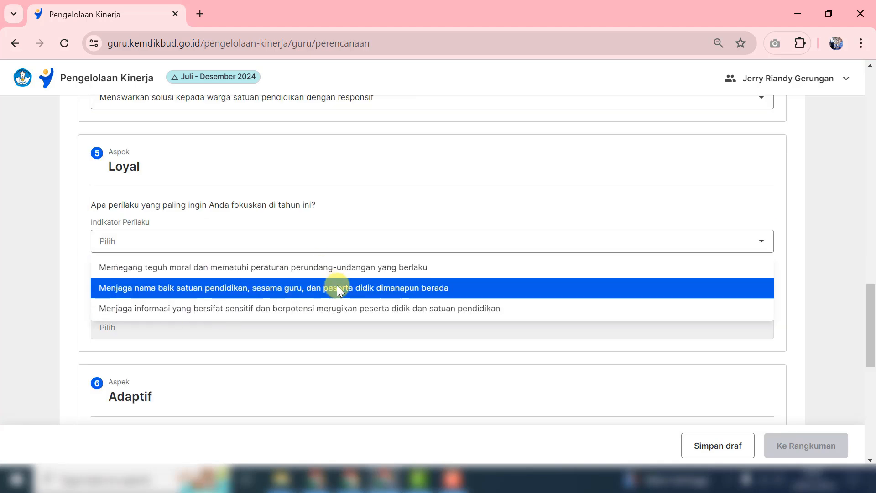
click(336, 288)
click(336, 190)
click(326, 237)
For Adaptif, choose the indicator Terus berinovasi dan mengembangkan kreativitas untuk memajukan satuan pendidikan and the Perwujudan Membuat inovasi yang mendukung tujuan satuan pendidikan secara konsisten.
click(159, 198)
click(167, 244)
click(189, 284)
click(205, 331)
For Kolaboratif, choose Menggerakkan pemanfaatan sumber daya satuan pendidikan untuk pencapaian visi dan misi satuan pendidikan and Mengoptimalkan sumber daya satuan pendidikan untuk mendukung pencapaian kinerja satuan pendidikan.
scroll(291, 340, down, 2)
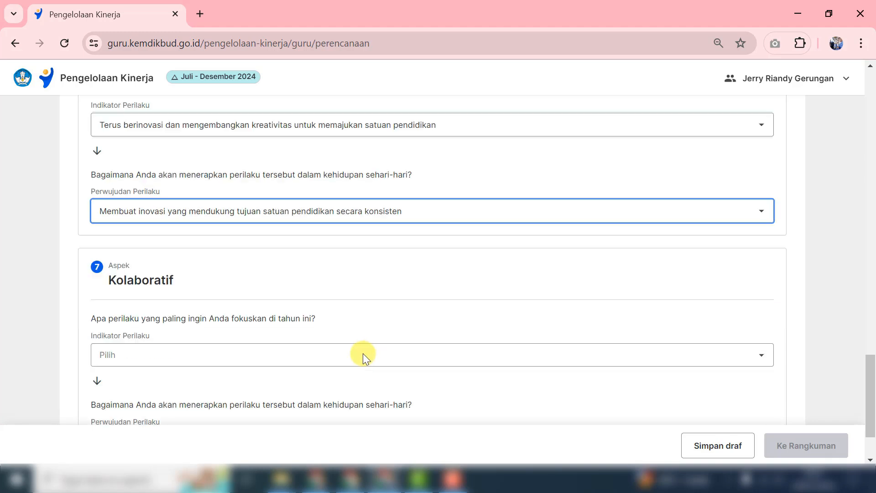
click(363, 354)
scroll(410, 358, down, 1)
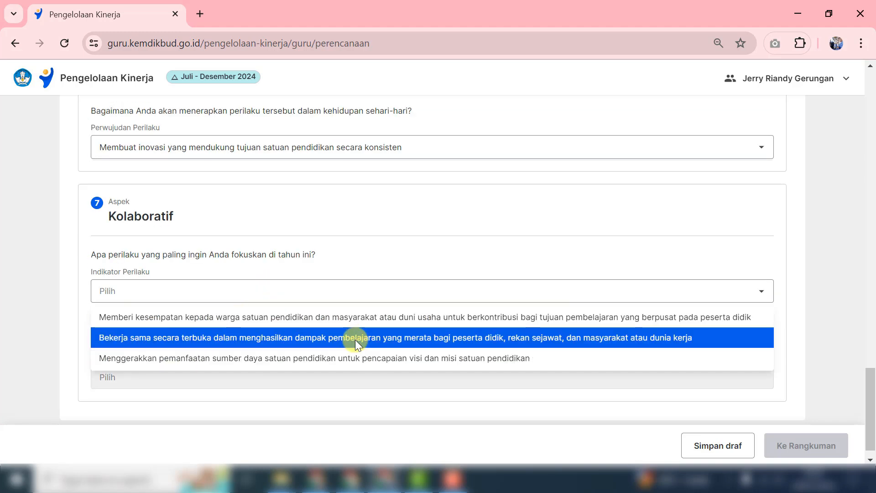
click(355, 357)
click(319, 376)
click(320, 442)
scroll(332, 419, down, 1)
scroll(320, 418, down, 1)
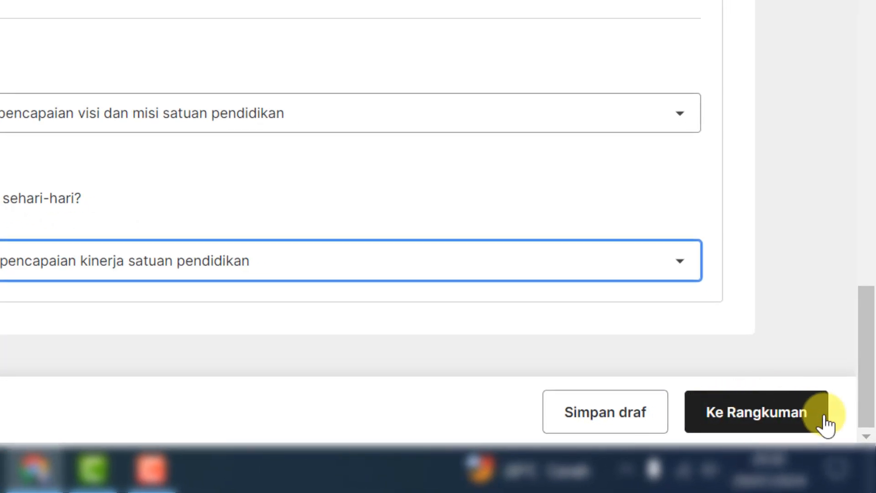
Proceed to the Rangkuman stage and review the Hasil Kerja Utama, Hasil Kerja Tambahan and Perilaku Kerja entries.
click(825, 424)
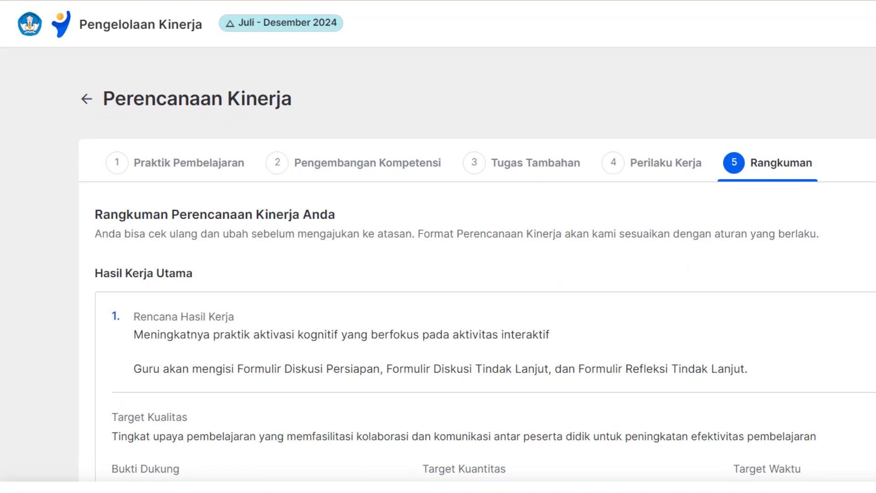
scroll(121, 136, down, 3)
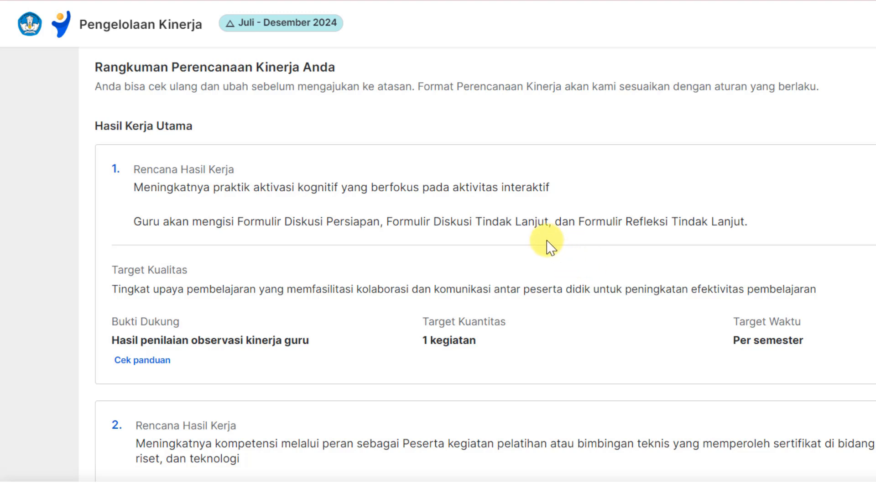
scroll(608, 271, down, 1)
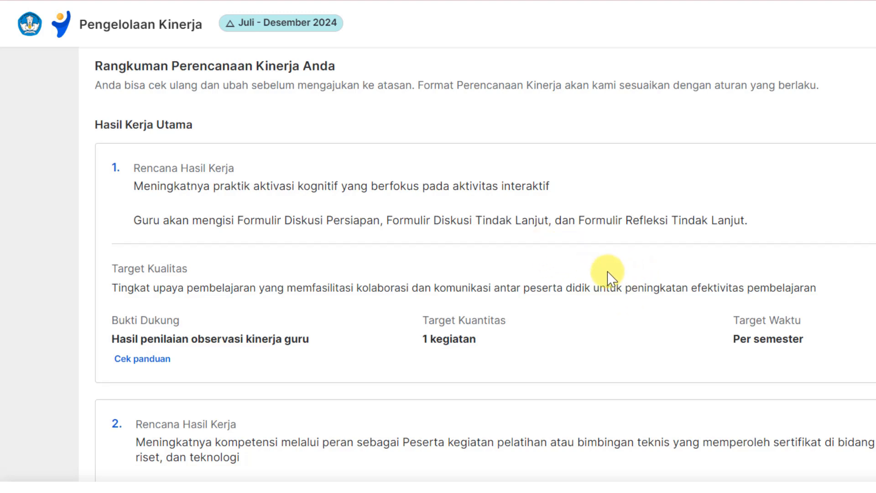
scroll(607, 273, down, 4)
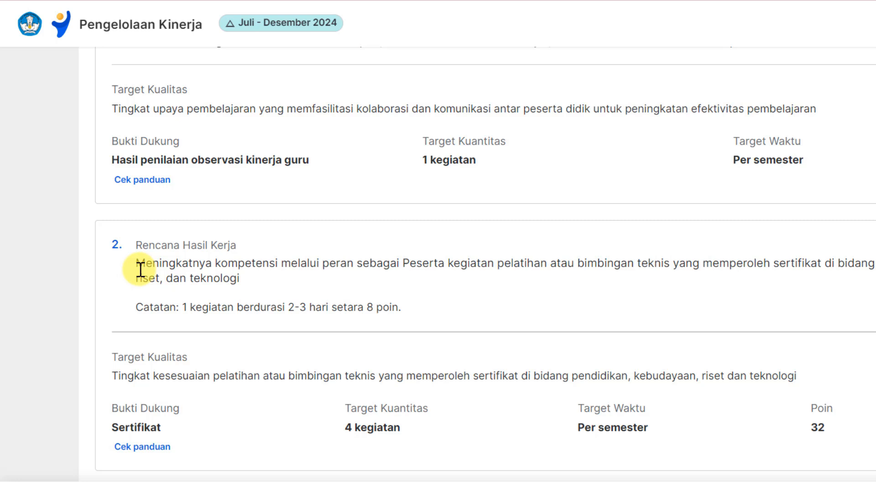
drag(141, 270, 255, 279)
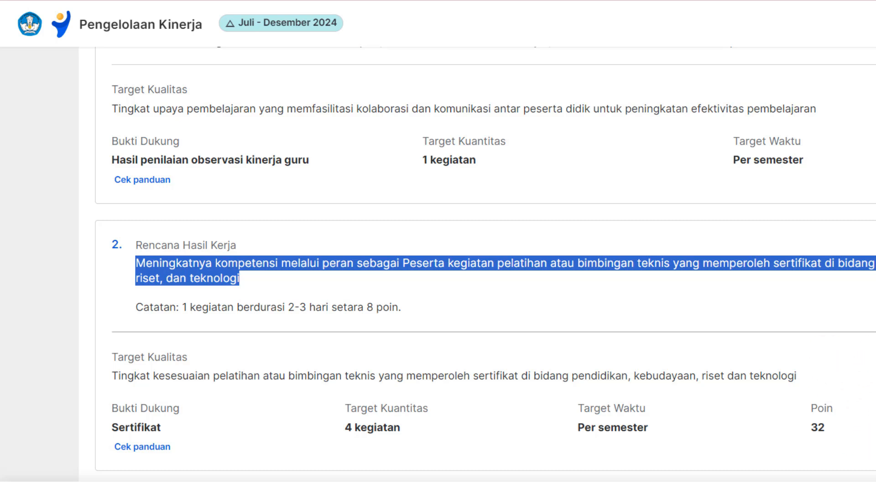
scroll(485, 263, down, 9)
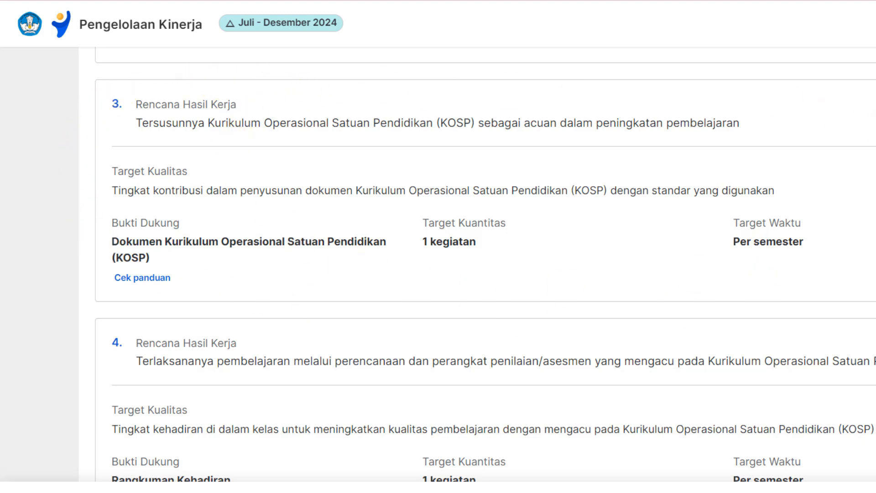
scroll(485, 264, down, 5)
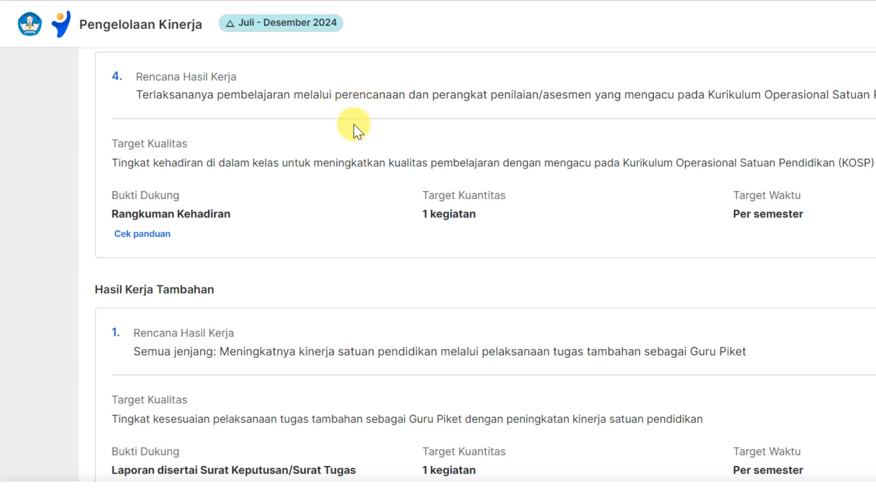
scroll(485, 264, down, 5)
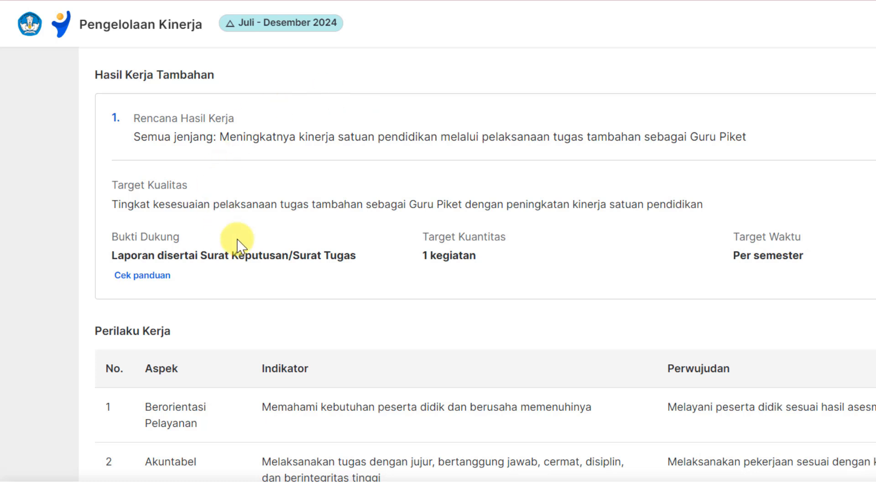
scroll(483, 264, down, 6)
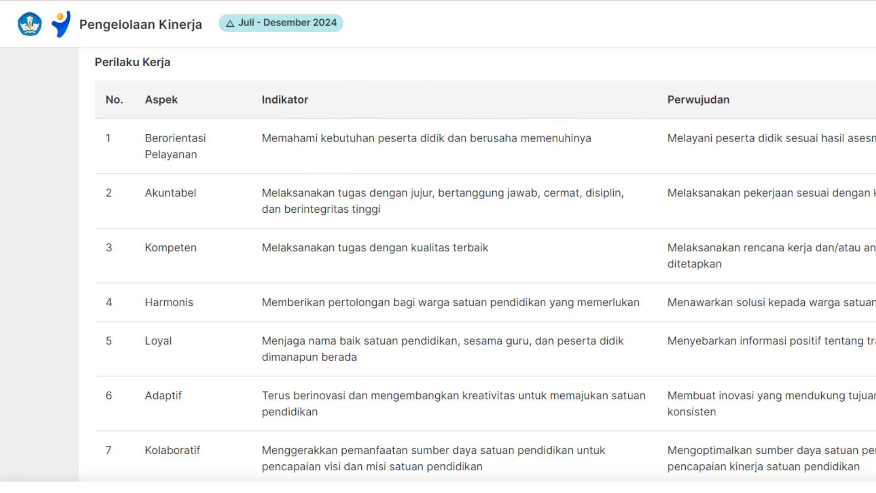
scroll(478, 265, down, 2)
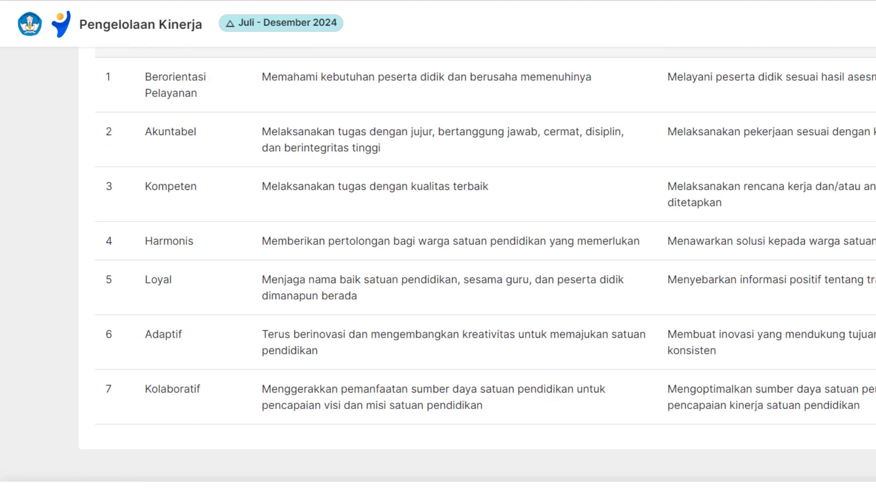
scroll(478, 265, up, 1)
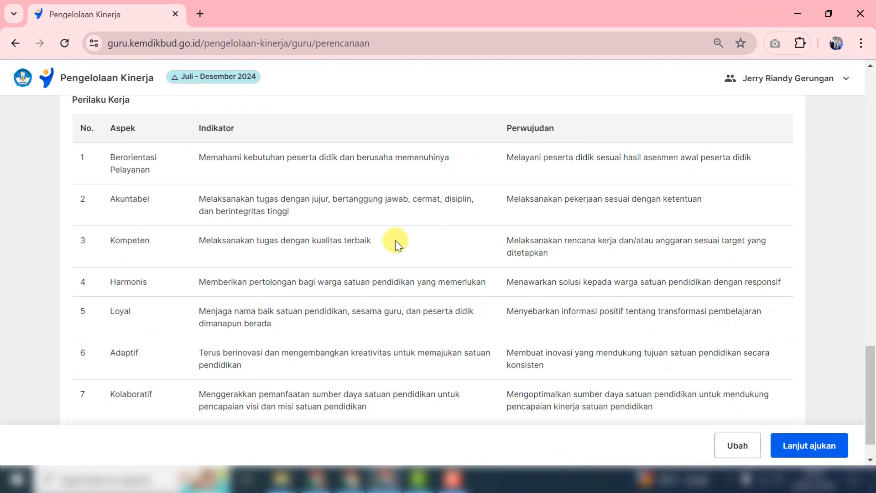
scroll(870, 365, down, 1)
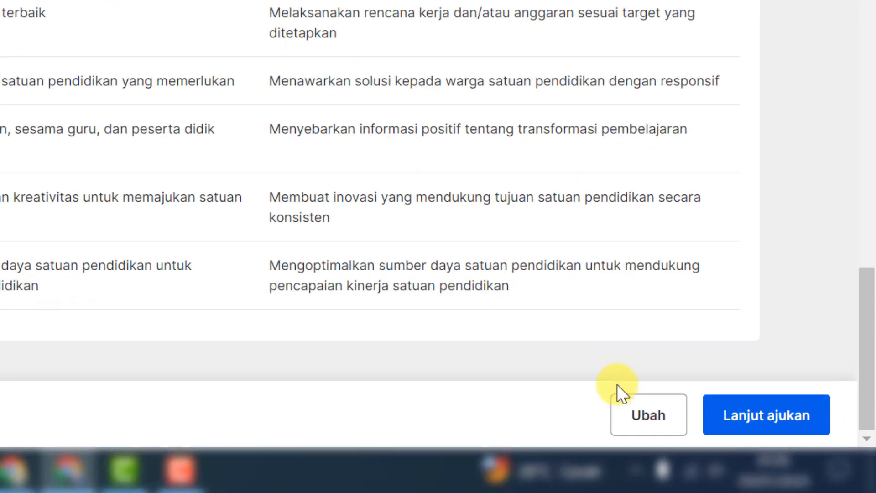
Submit the Perencanaan Kinerja to the superior at SMP NEGERI 14 MANADO and return to the Beranda to check its approval status.
click(821, 422)
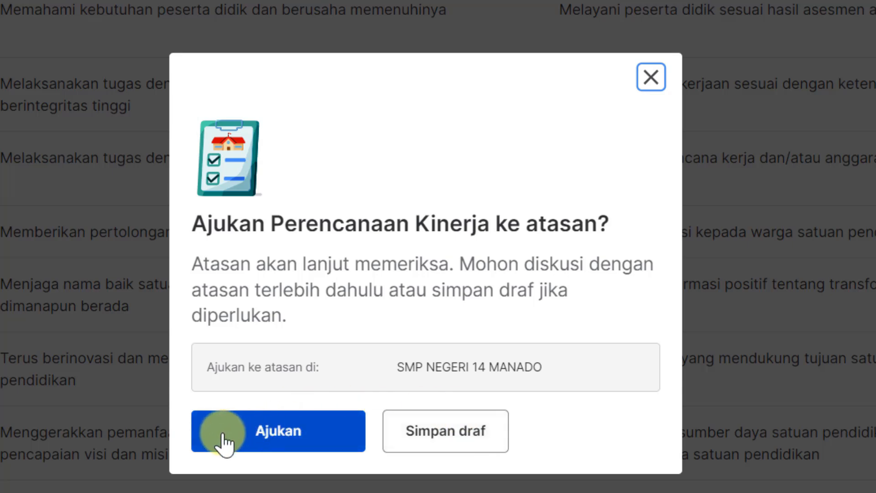
click(325, 435)
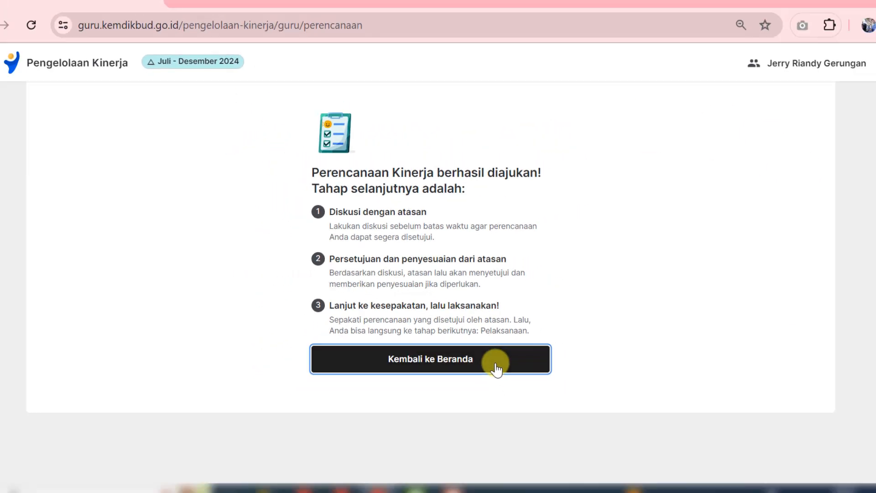
click(513, 432)
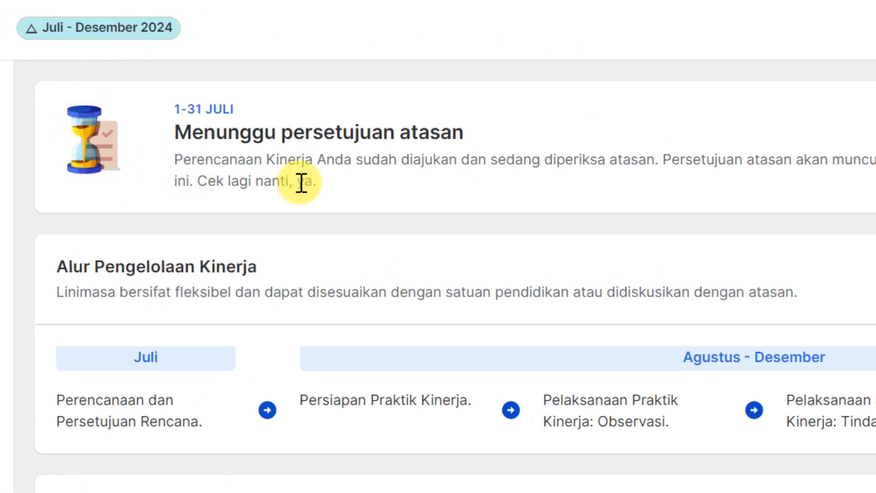
drag(178, 127, 458, 128)
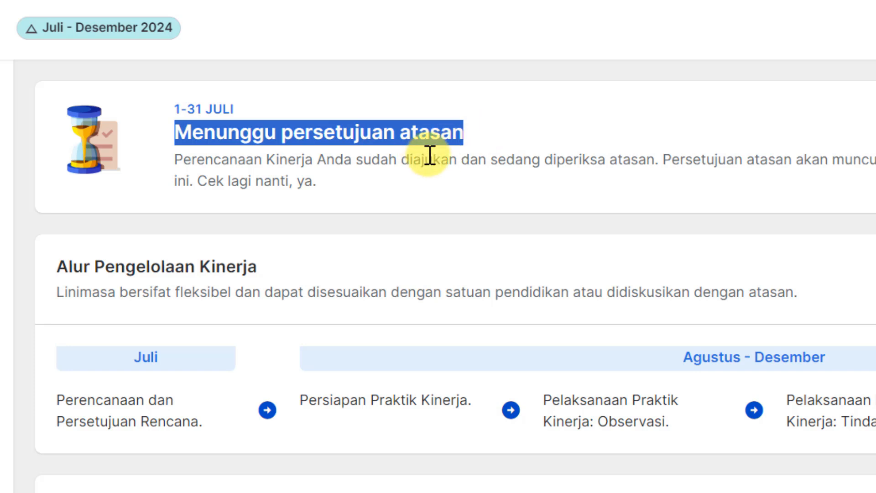
click(491, 141)
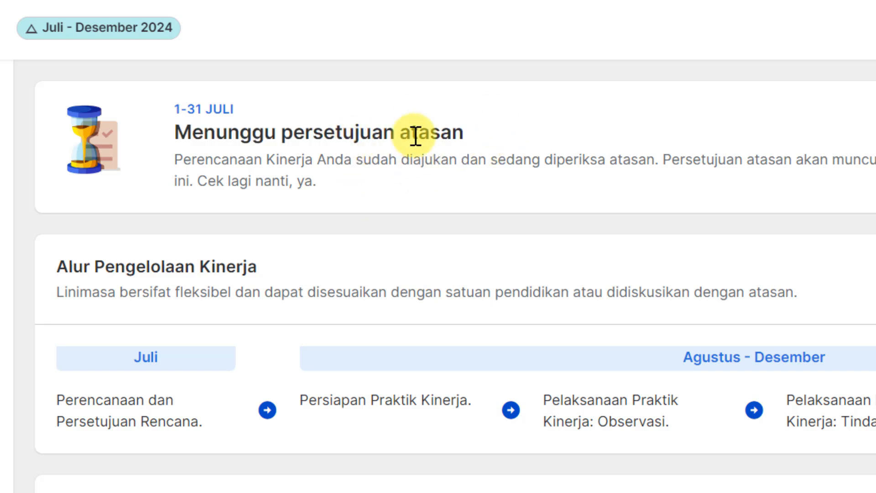